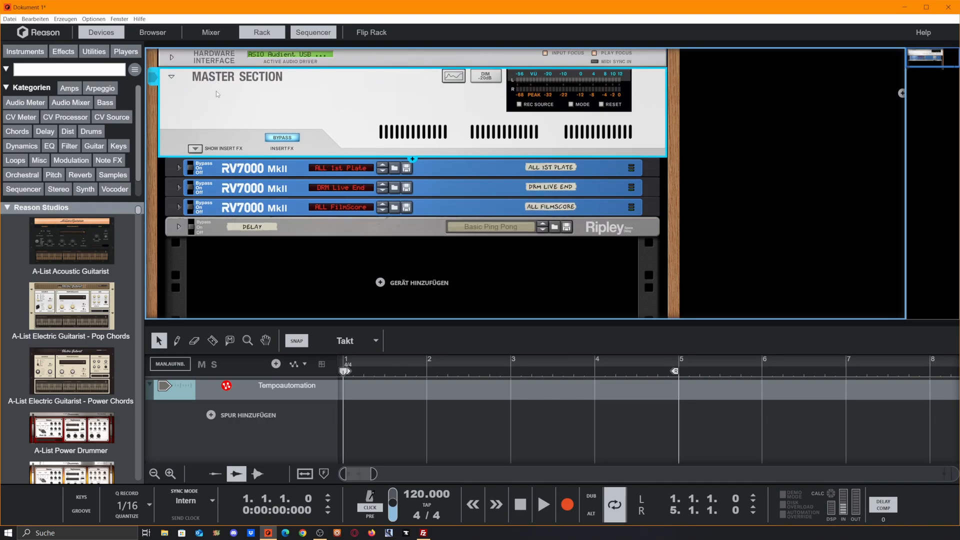
- Flip the rack to its rear and examine the cabling of the three RV7000 reverbs and the Ripley delay
key("Tab")
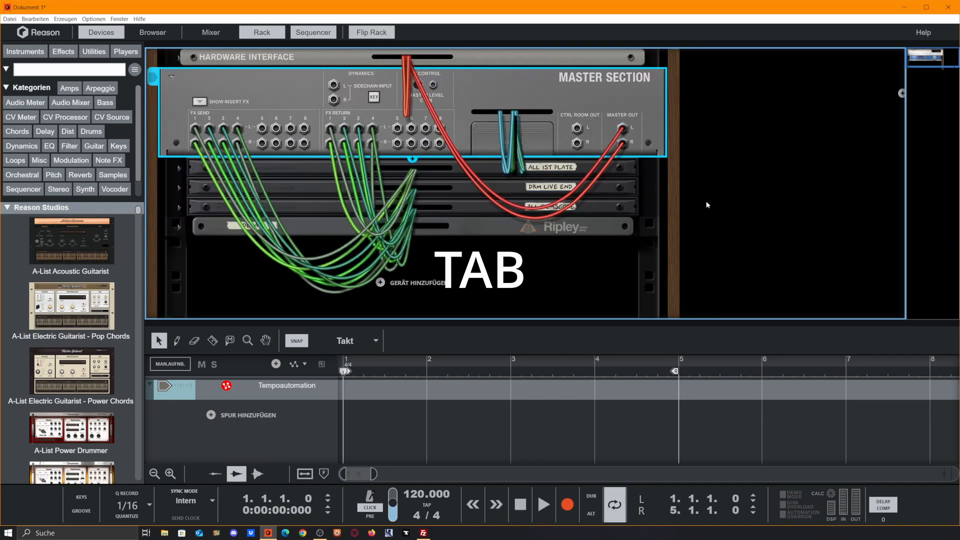
scroll(870, 223, "down", 2)
left_click(520, 124)
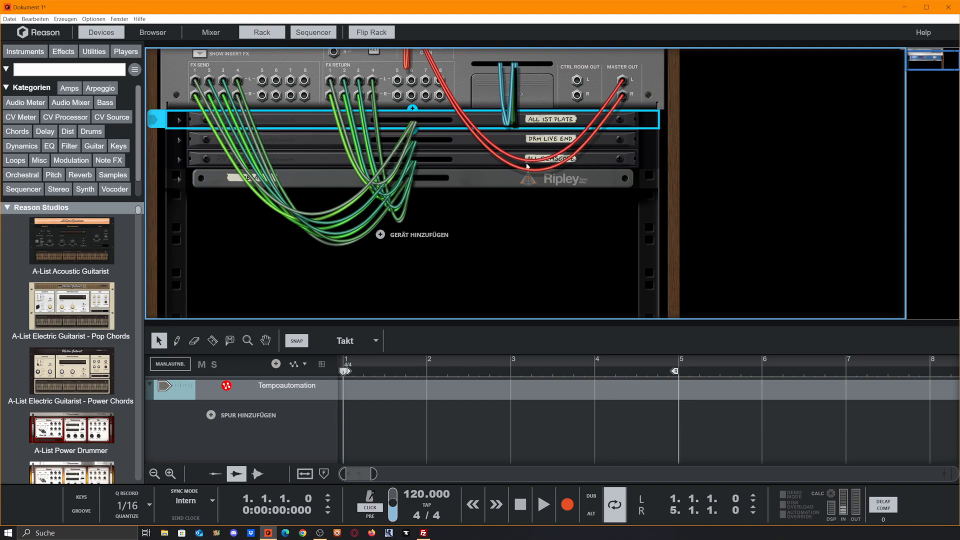
left_click(522, 139)
scroll(523, 150, "up", 2)
left_click(523, 211)
left_click(528, 229)
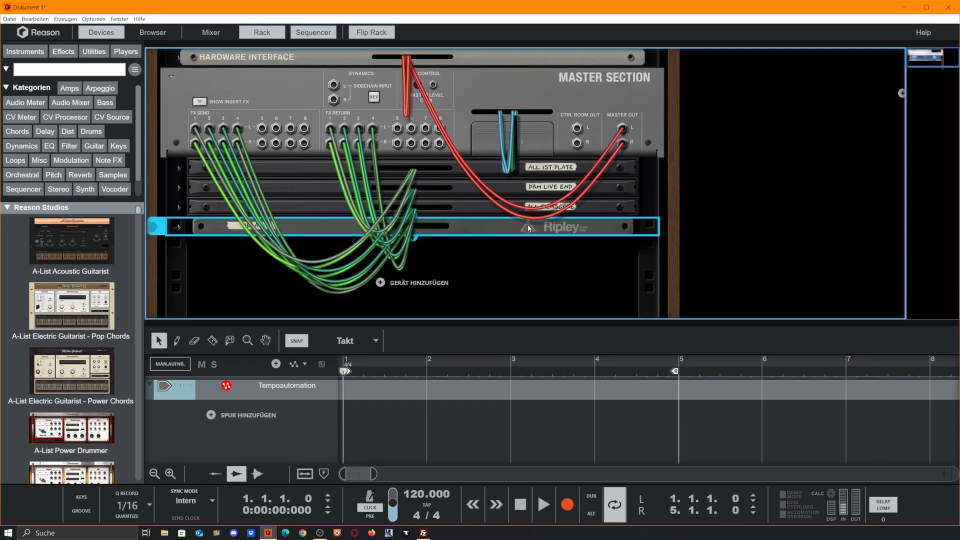
left_click(550, 174)
left_click(549, 189)
left_click(545, 208)
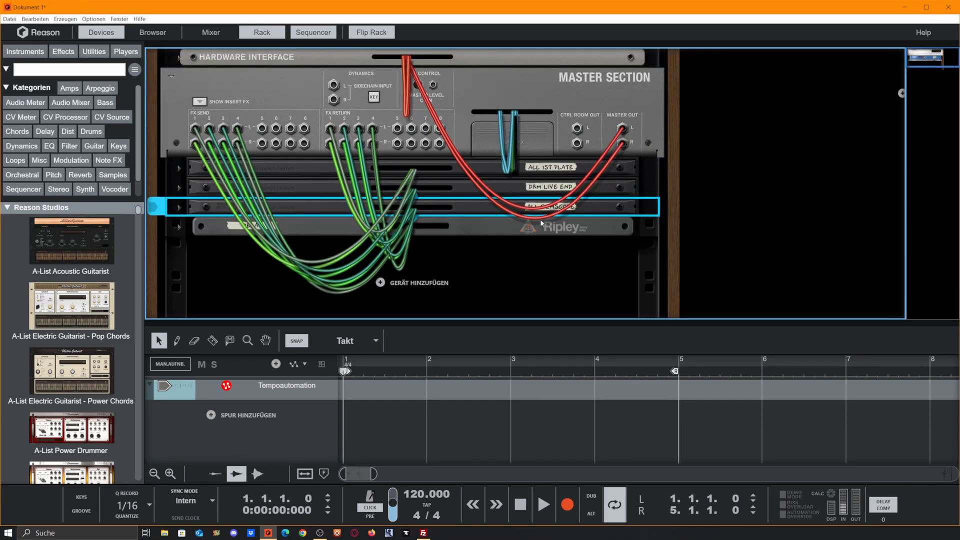
left_click(542, 225)
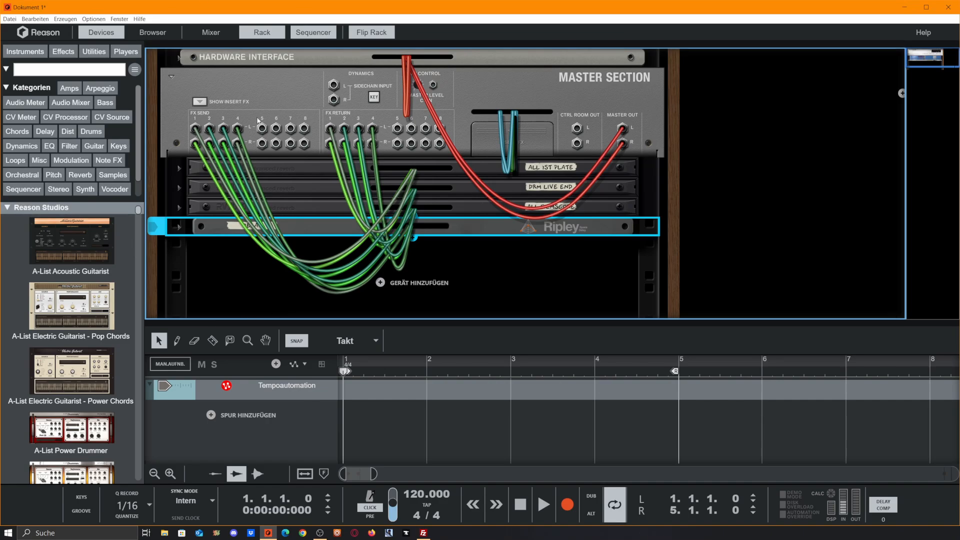
- Unfold the ALL 1ST PLATE reverb, reduce the cable clutter and trace its cables to FX Send 1 and FX Return 1
left_click(181, 170)
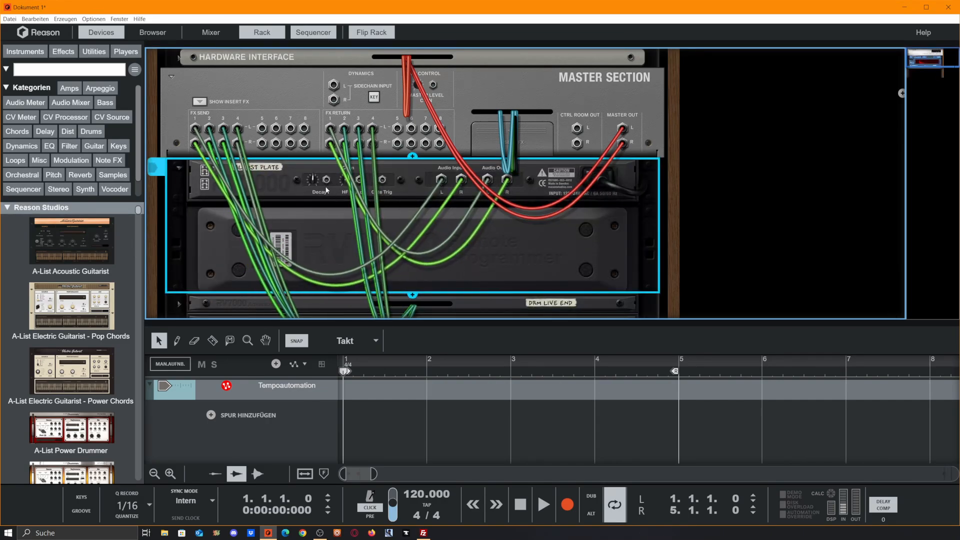
key("k")
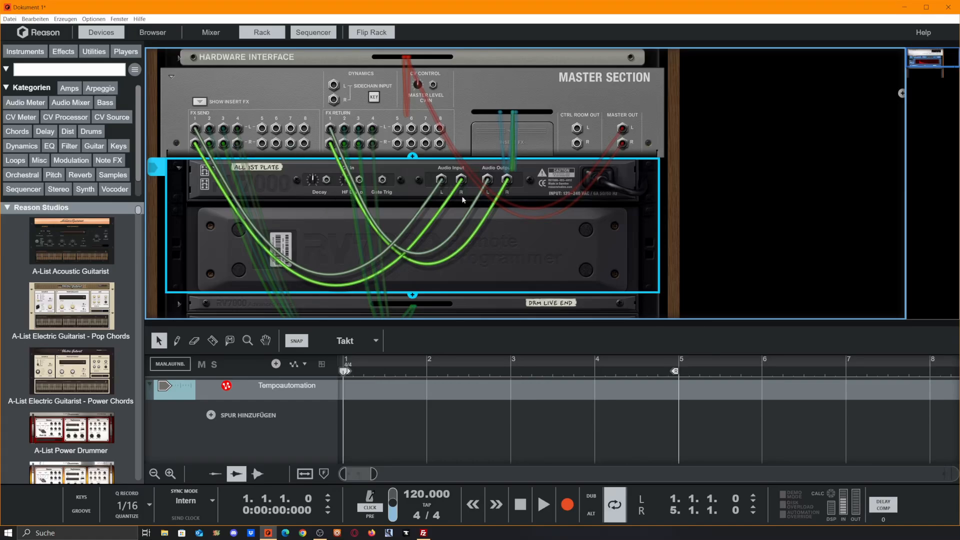
mouse_move(195, 130)
left_mouse_down()
mouse_move(155, 111)
mouse_move(195, 127)
left_mouse_up()
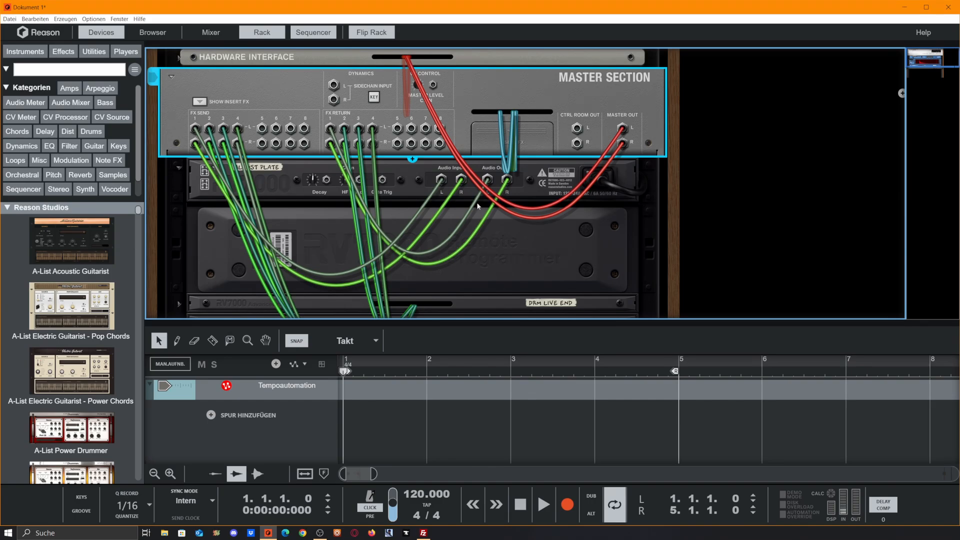
left_click_drag(331, 131, 331, 130)
key("Tab")
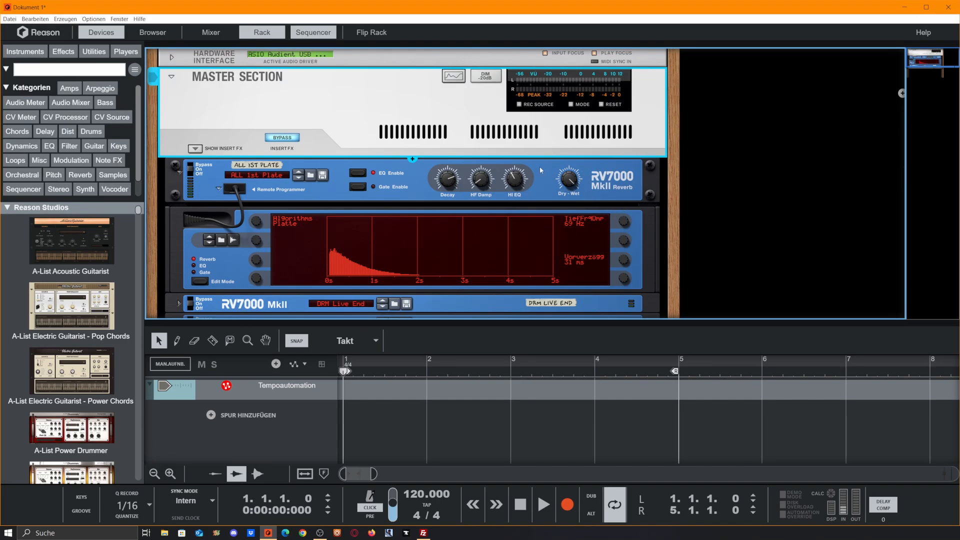
- Delete the three RV7000 MkII reverbs and the Ripley delay below the Master Section
scroll(541, 170, "down", 2)
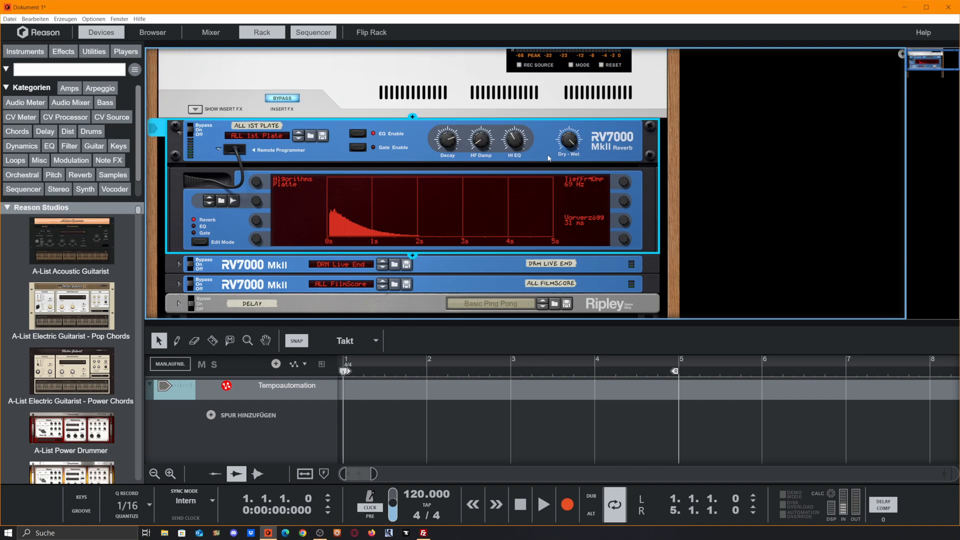
key("Delete")
left_click(564, 142)
key("Delete")
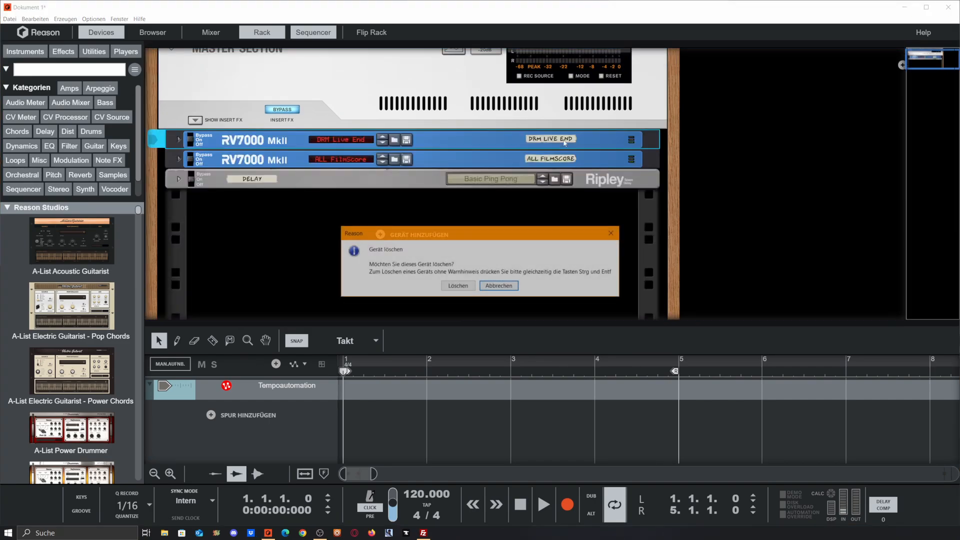
key("Return")
left_click(569, 167)
key("Delete")
key("Return")
left_click(582, 171)
key("Delete")
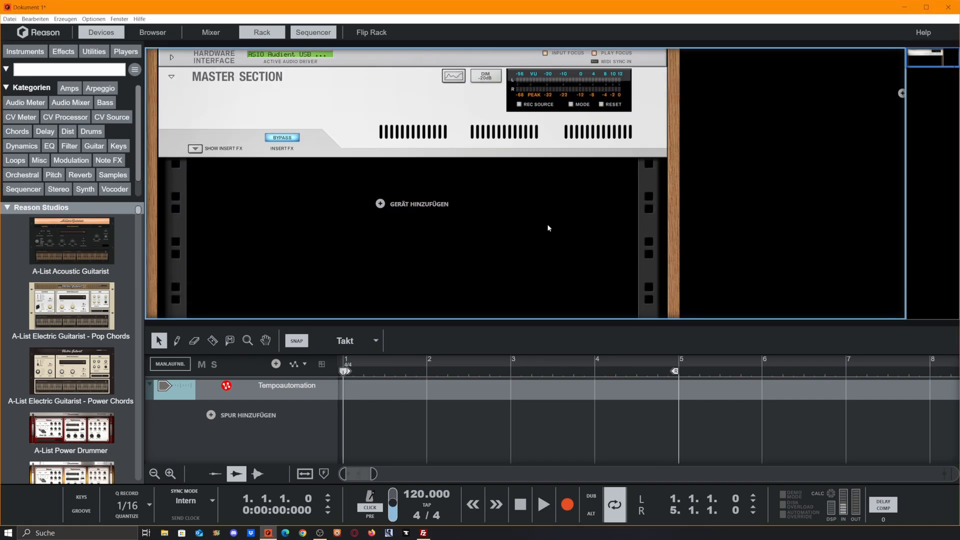
- Add two Mix-Kanal devices to the rack below the Master Section
left_click(94, 51)
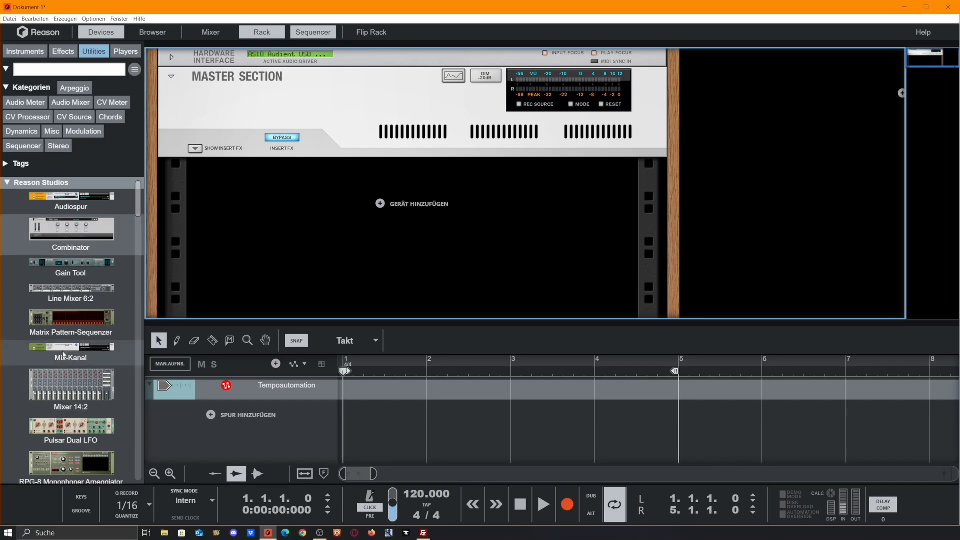
left_click_drag(64, 354, 352, 186)
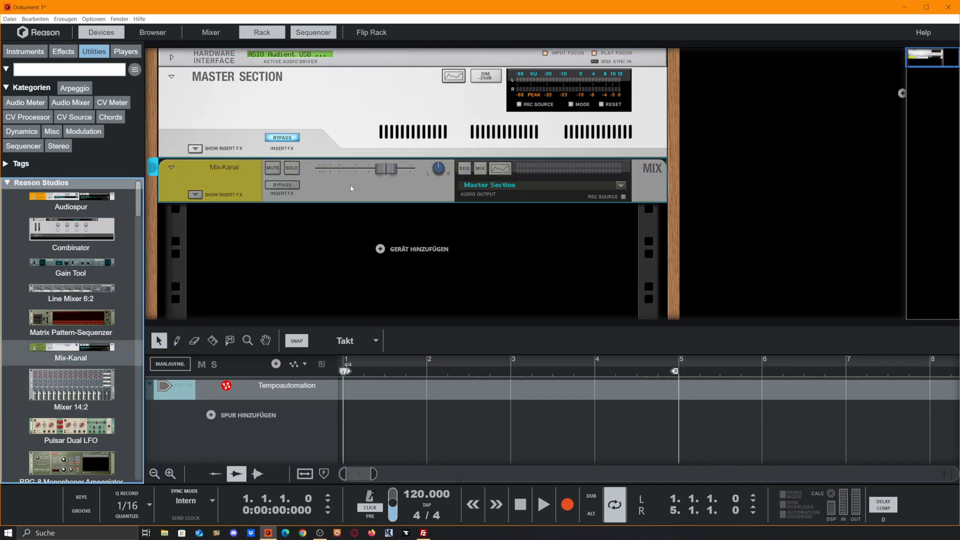
left_click_drag(56, 348, 430, 221)
- Cable FX Sends 1 and 2 to the inputs of the two Mix-Kanal devices and their direct outs to FX Returns 1 and 2
key("Tab")
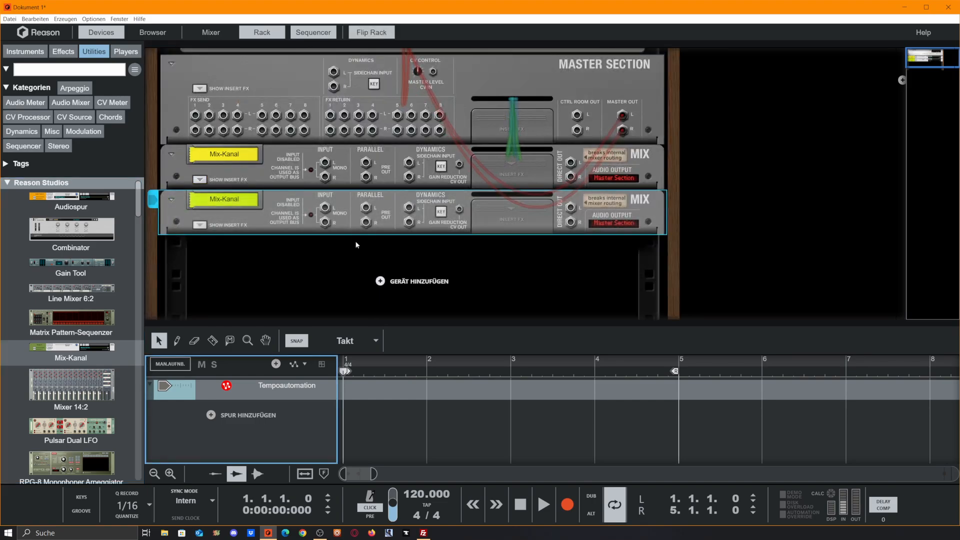
left_click_drag(196, 115, 325, 164)
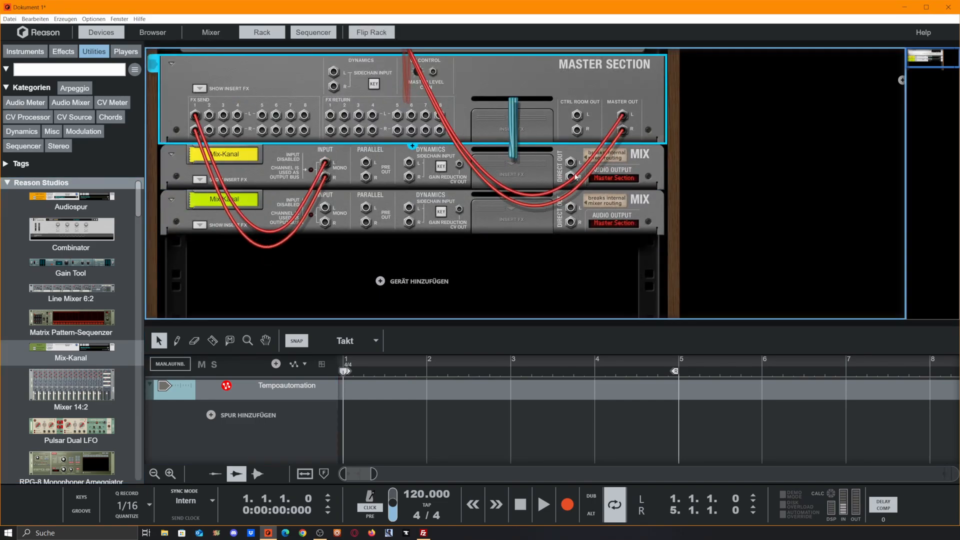
left_click_drag(566, 165, 333, 115)
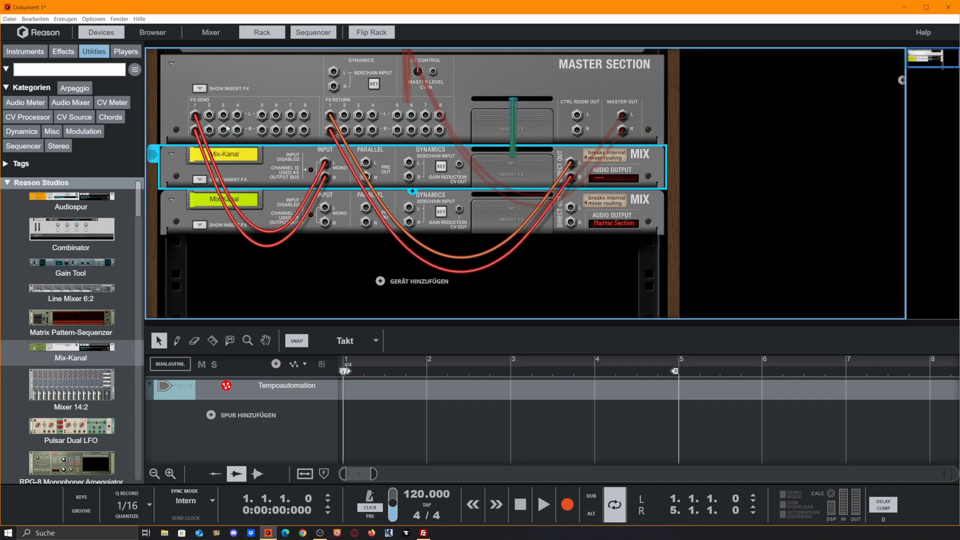
left_click_drag(209, 115, 327, 209)
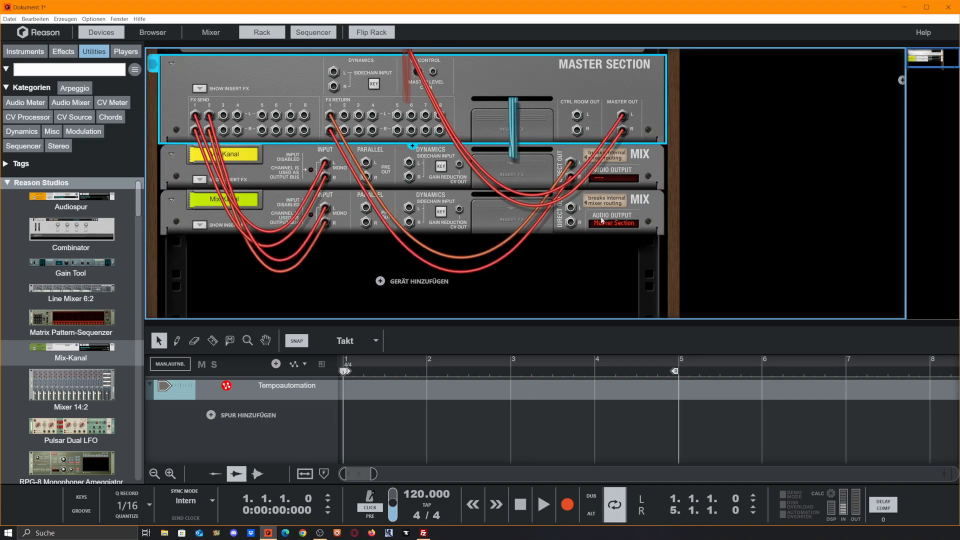
left_click_drag(571, 208, 345, 116)
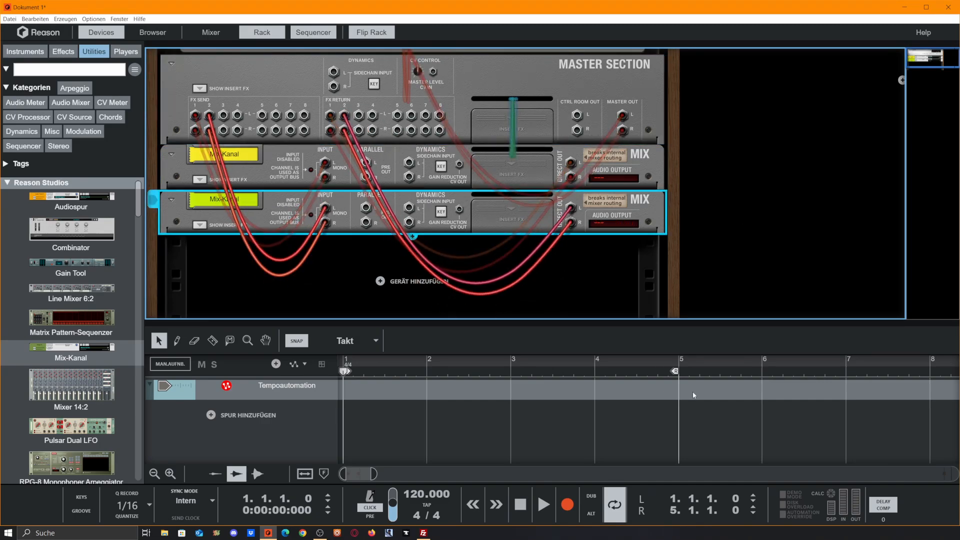
- Show the insert effects area of the yellow Mix-Kanal and add an RV7000 MkII Reverb to it
scroll(362, 200, "down", 1)
key("Tab")
scroll(275, 185, "up", 1)
left_click(195, 174)
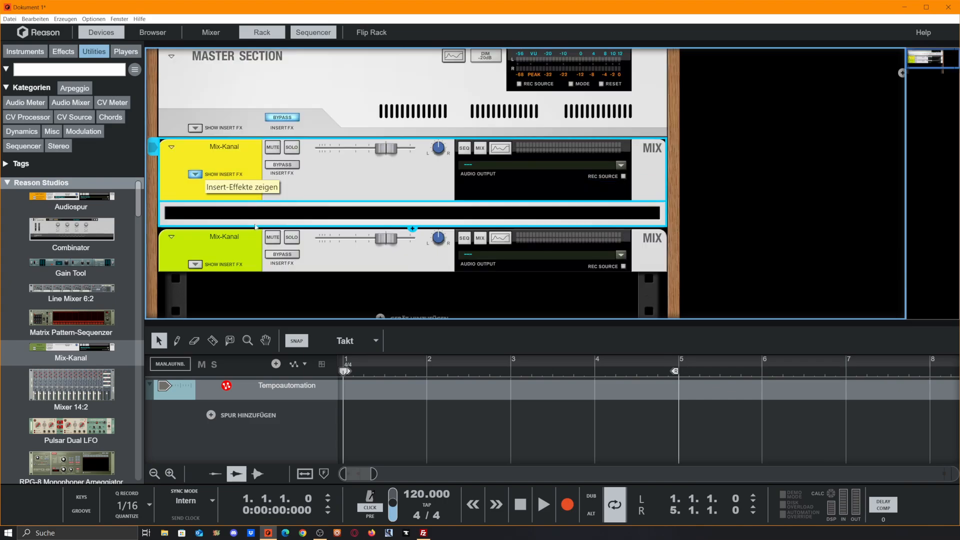
scroll(60, 346, "down", 5)
scroll(60, 345, "down", 3)
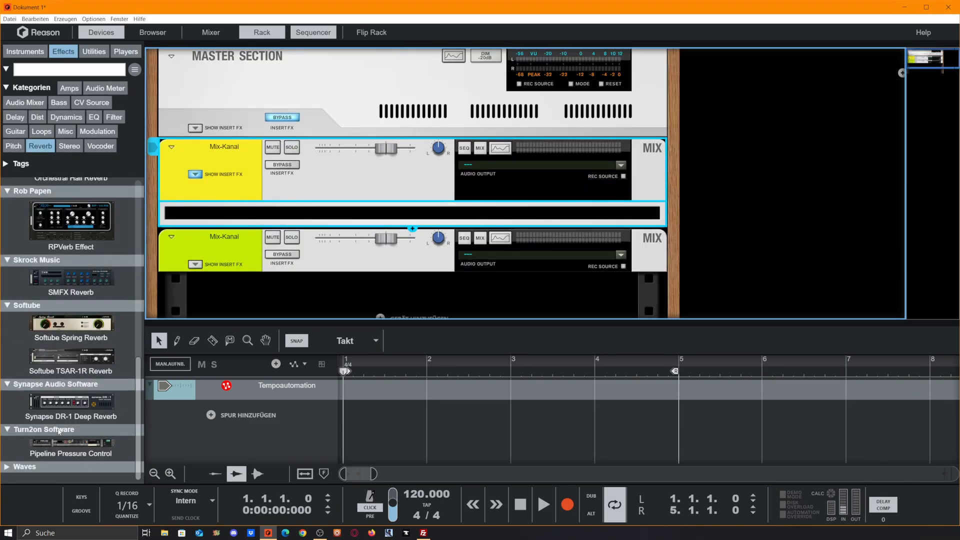
scroll(75, 380, "up", 10)
left_click_drag(72, 297, 413, 209)
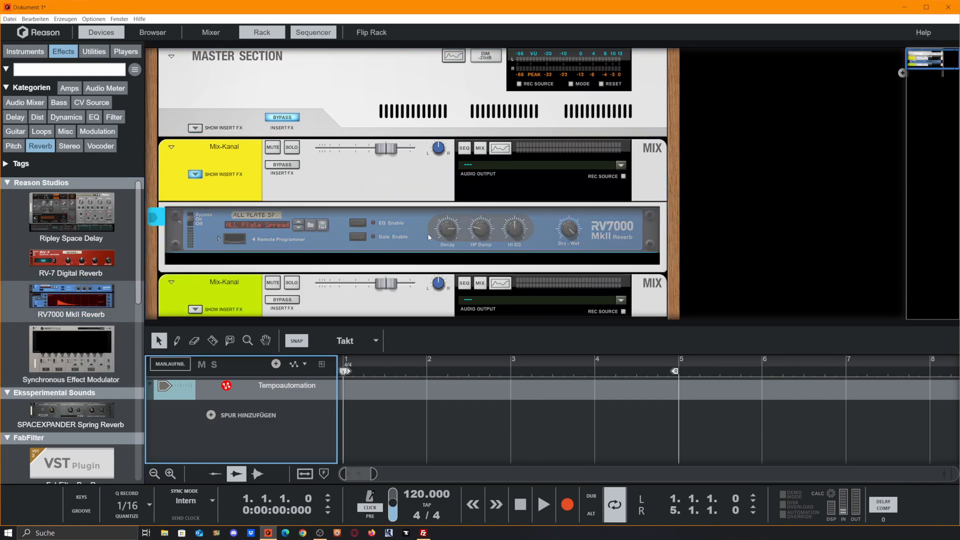
- Inspect the RV7000's insert cabling on the rack's rear, then return to the front
key("Tab")
key("Tab")
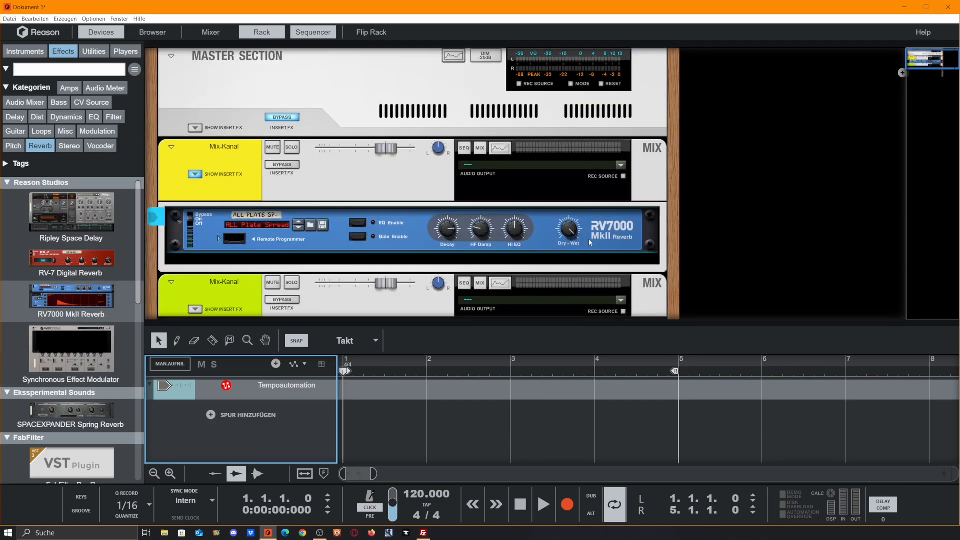
key("Tab")
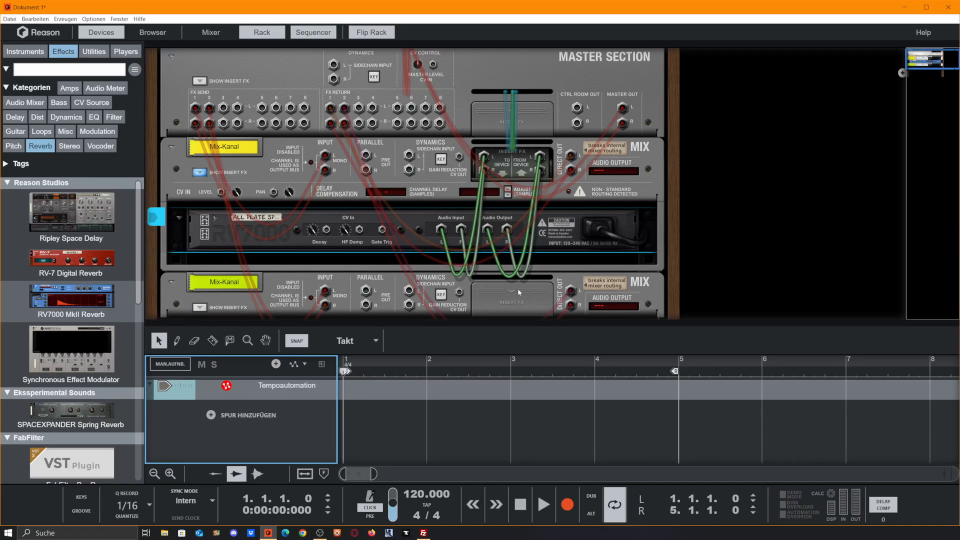
key("Tab")
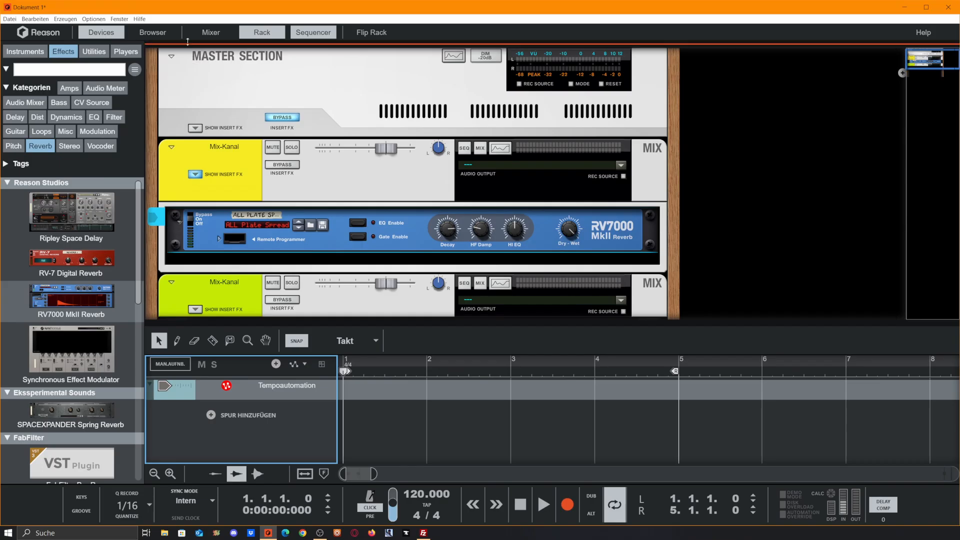
- Show the mixer and examine the Mix-Kanal strips' sends, EQ, dynamics and input sections
left_click(211, 32)
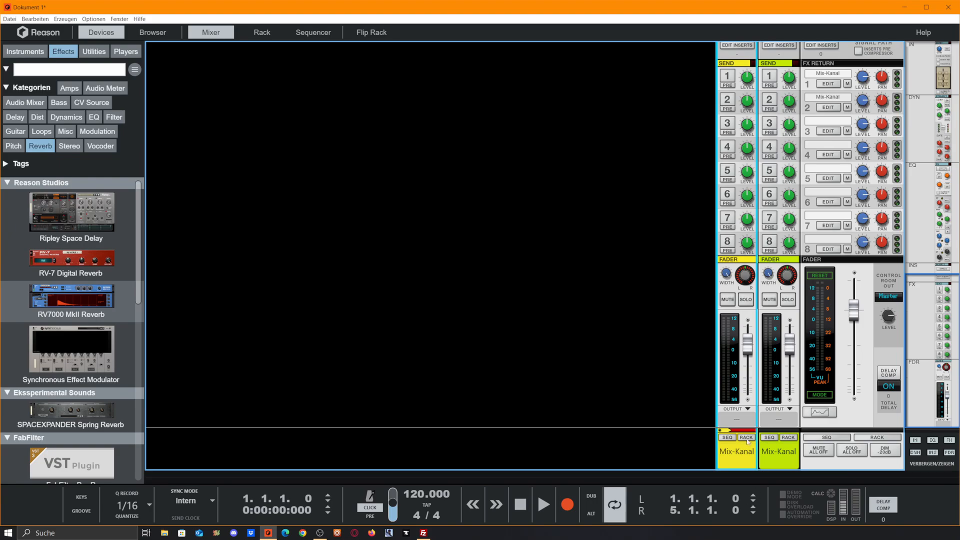
left_click(764, 456)
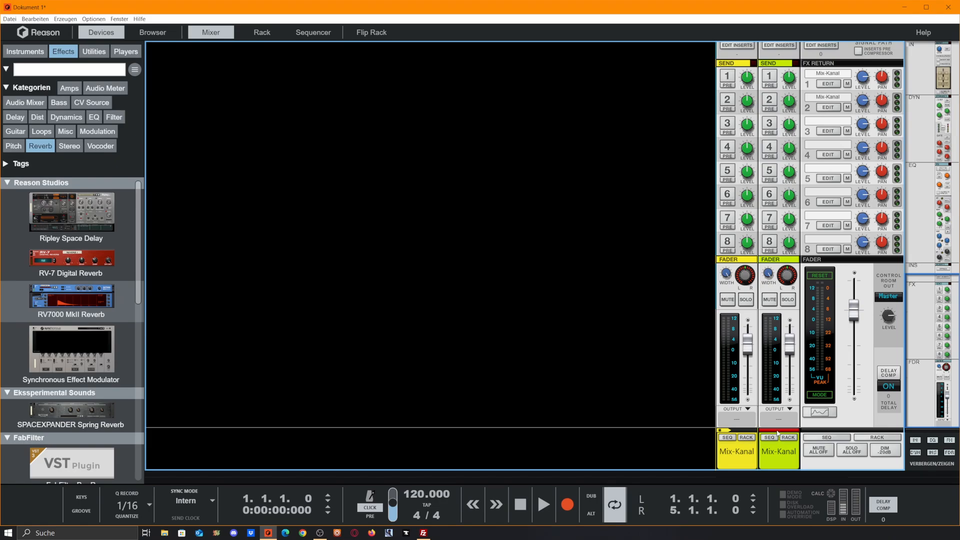
scroll(759, 342, "up", 10)
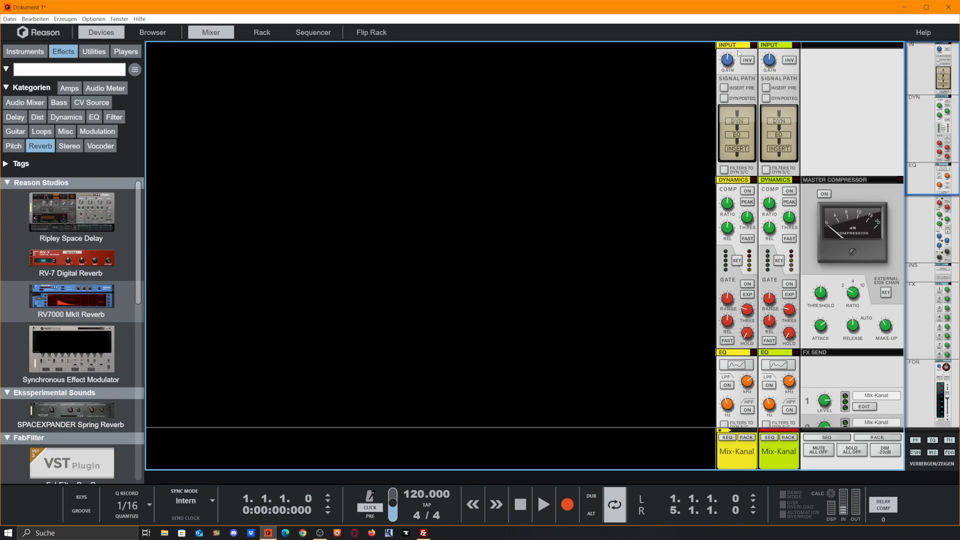
scroll(746, 143, "down", 10)
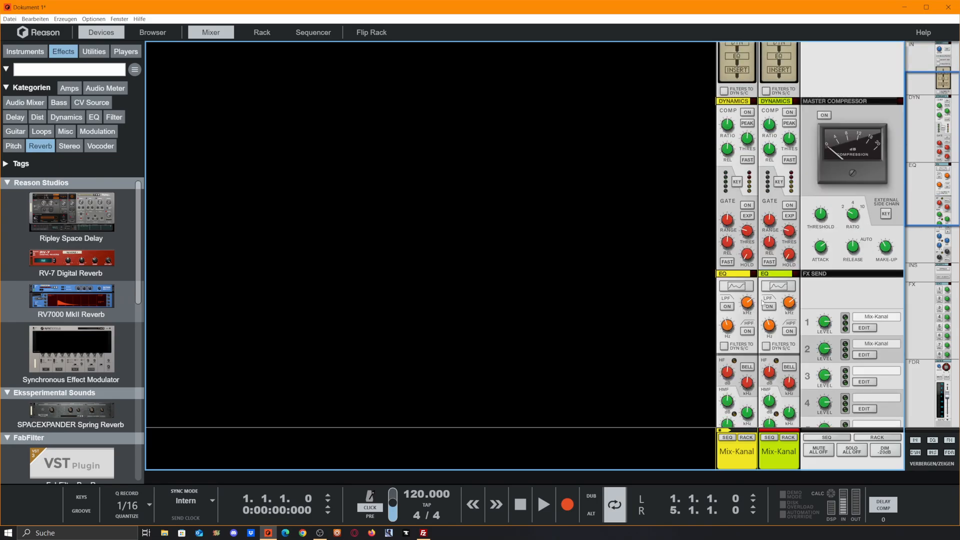
scroll(739, 394, "up", 6)
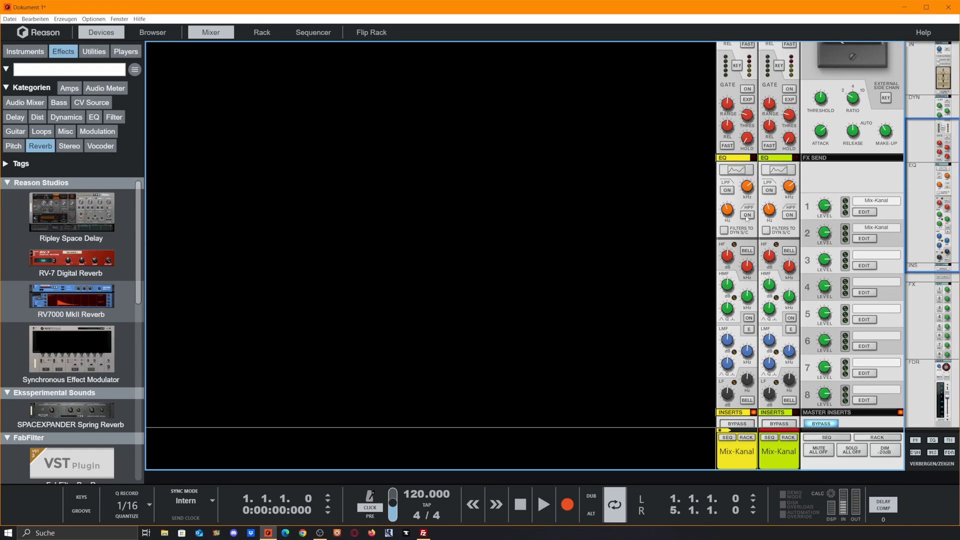
scroll(739, 220, "up", 3)
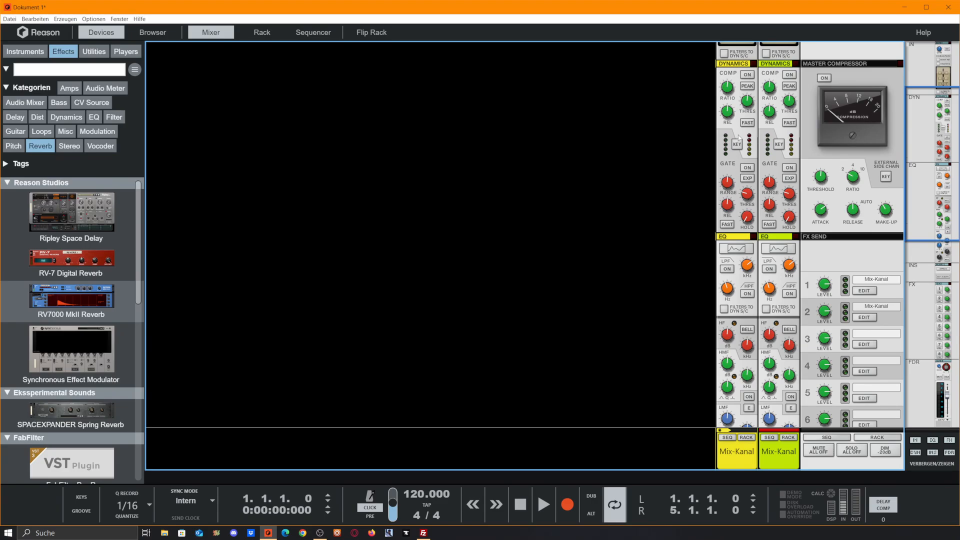
scroll(735, 165, "up", 3)
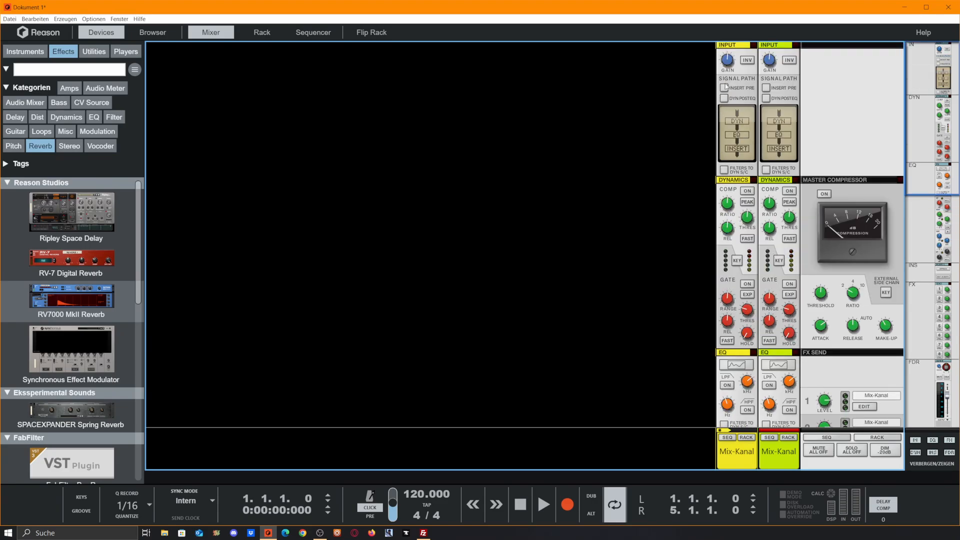
- Try the Insert Pre and Dyn Post EQ signal path options on the yellow Mix-Kanal, then switch both off
left_click(724, 88)
left_click(724, 98)
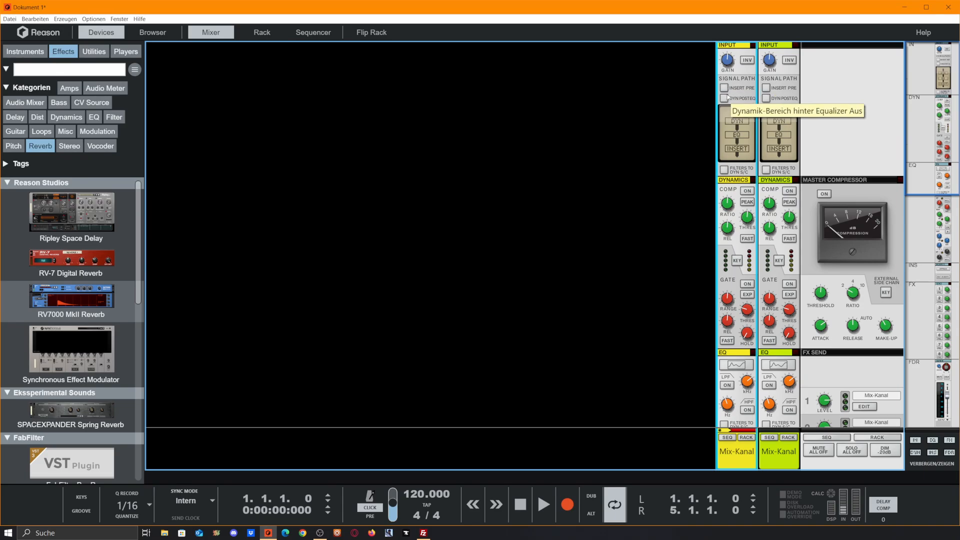
left_click(724, 87)
left_click(724, 98)
scroll(754, 169, "down", 1)
scroll(735, 174, "up", 1)
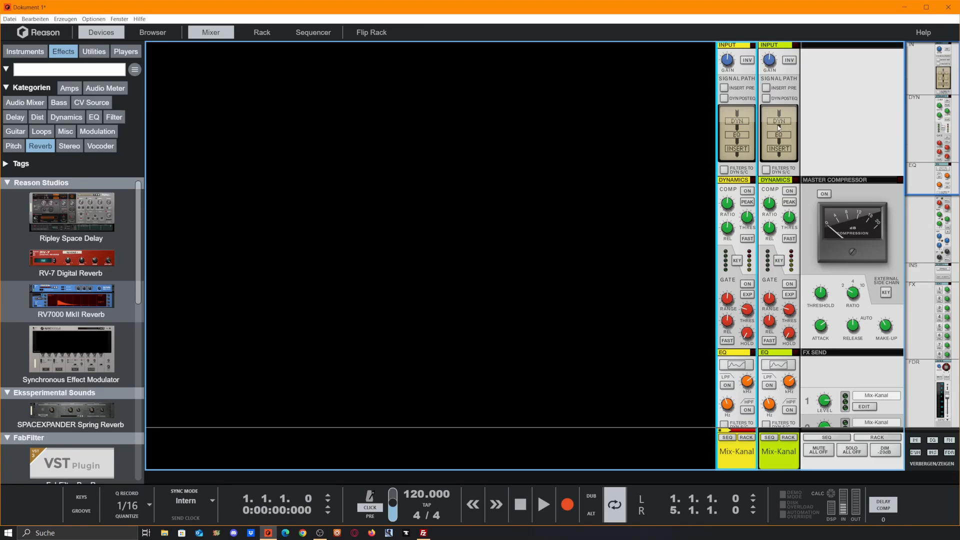
scroll(735, 269, "down", 3)
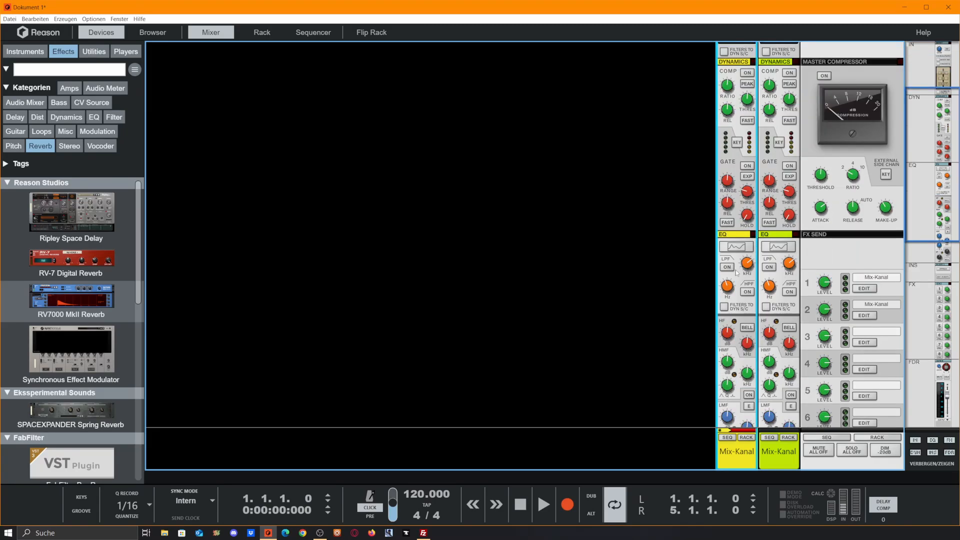
- Try send 2 on the yellow Mix-Kanal and send 1 on the green Mix-Kanal, then switch both sends off
scroll(737, 272, "down", 6)
scroll(744, 308, "down", 1)
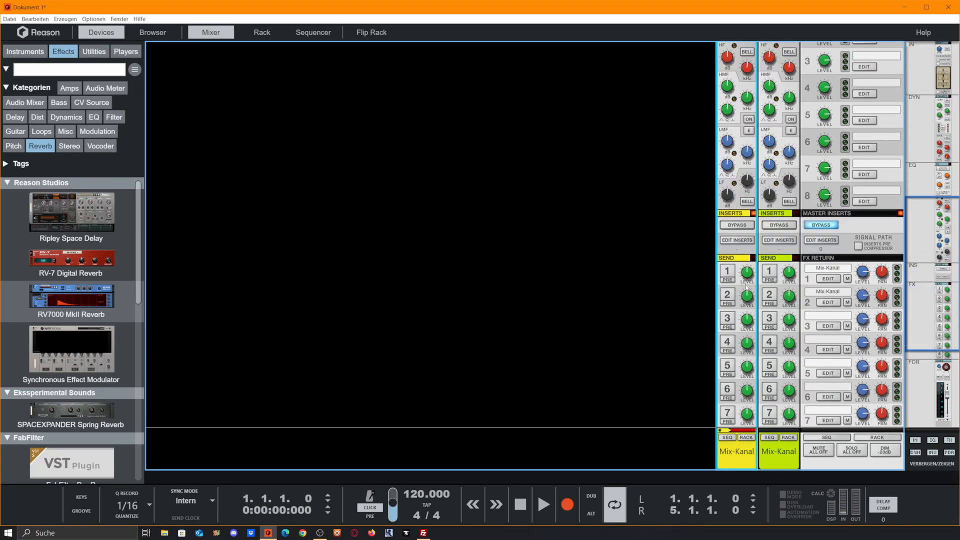
scroll(747, 283, "down", 3)
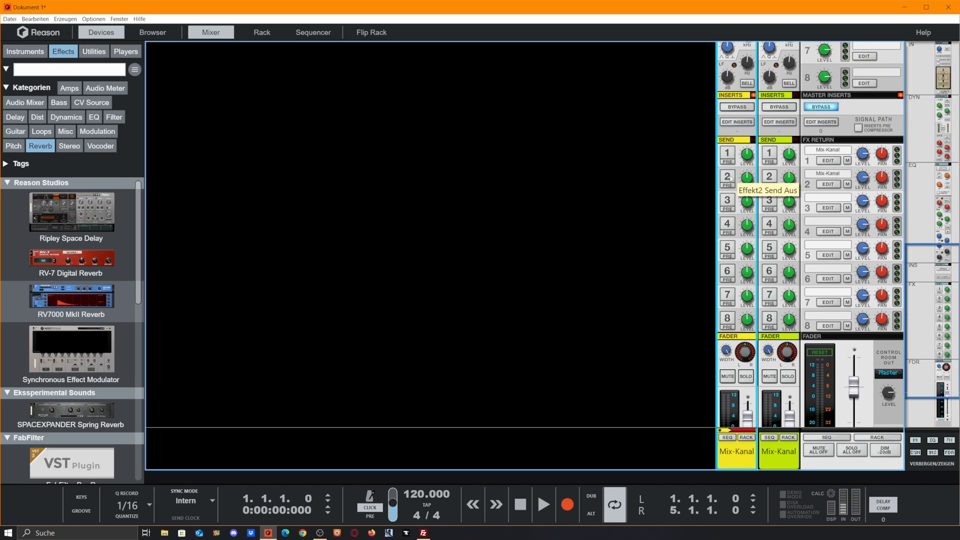
left_click(729, 181)
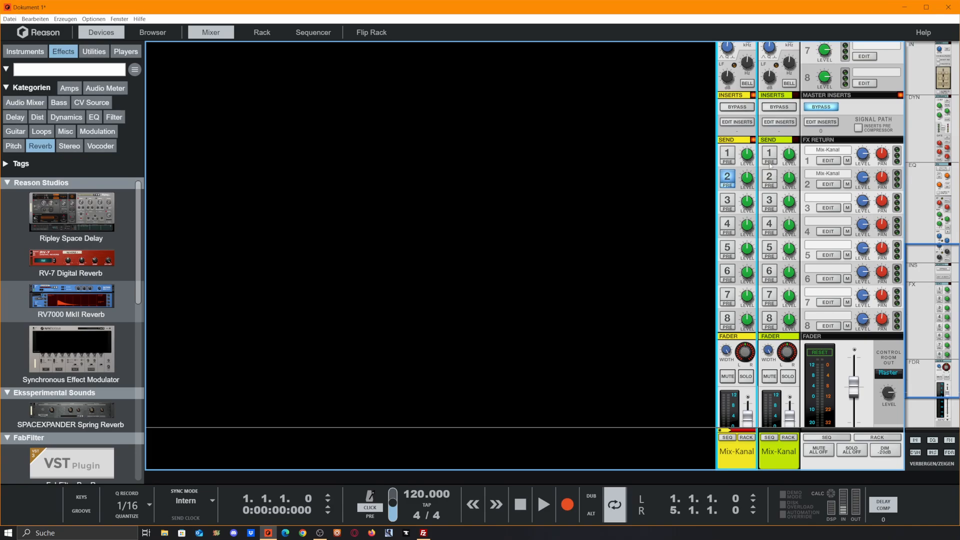
left_click(772, 153)
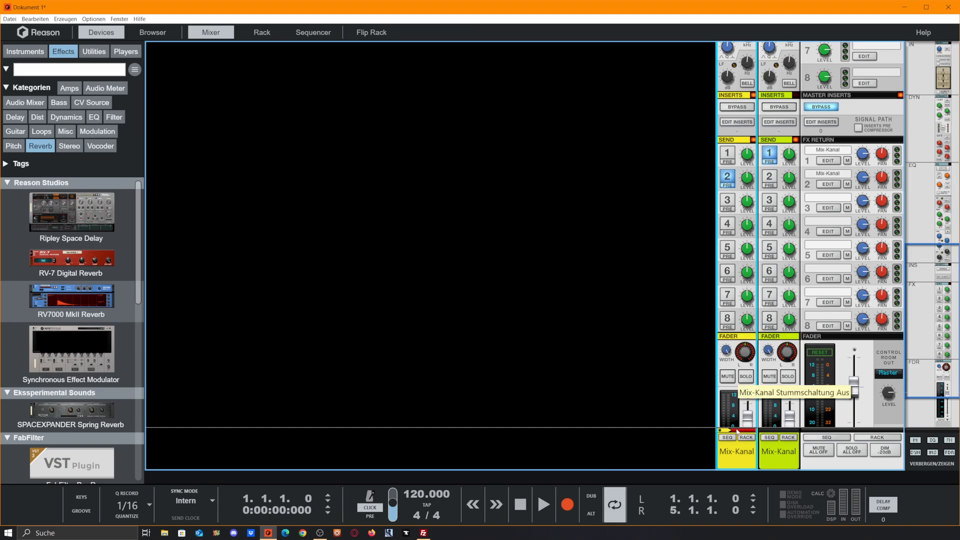
scroll(738, 415, "down", 3)
scroll(764, 326, "up", 3)
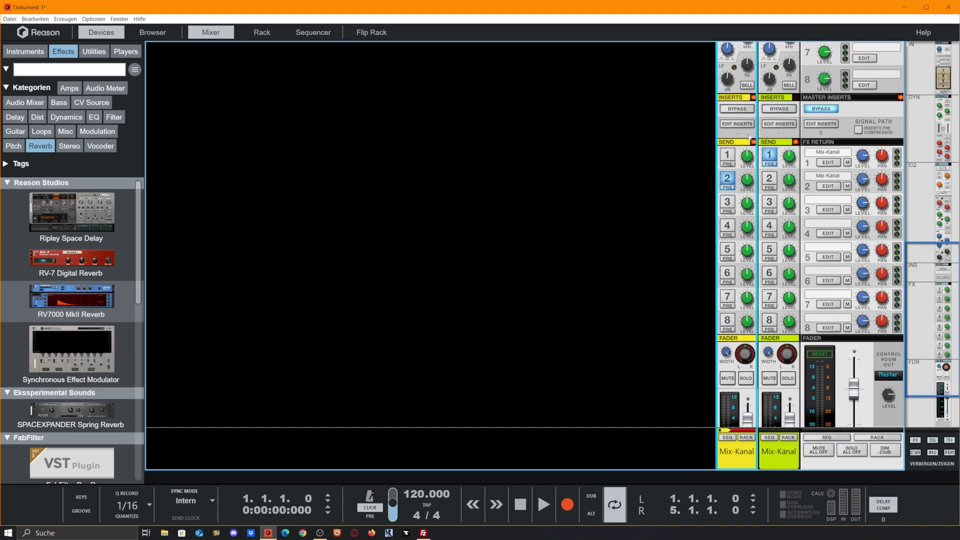
left_click(727, 181)
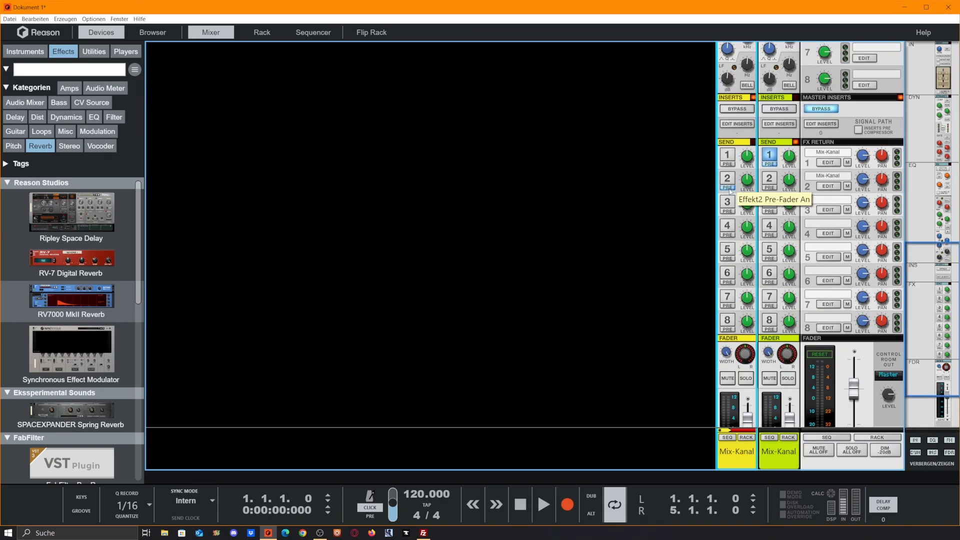
left_click(770, 156)
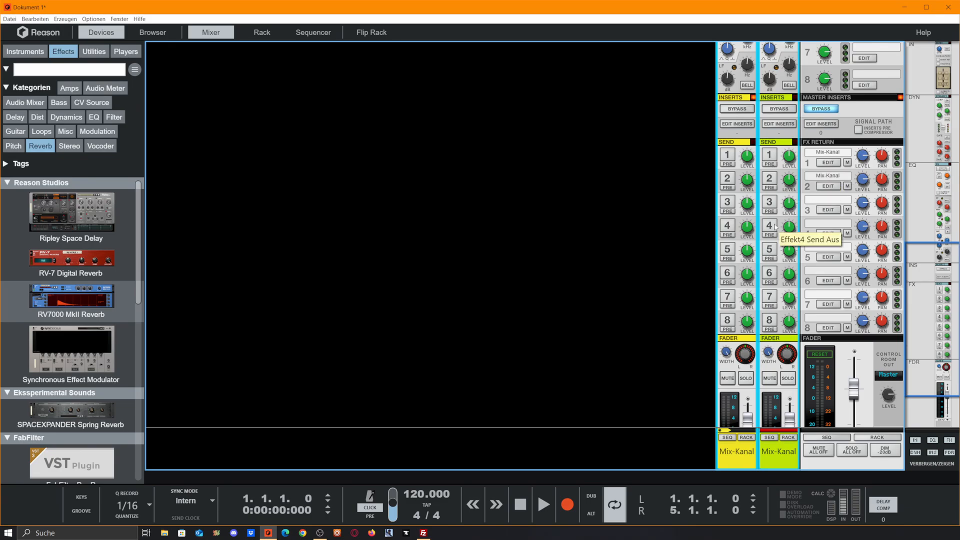
- Inspect the yellow Mix-Kanal's rear connections in the rack and the matching mixer strip's dynamics, EQ and FX Send sections
scroll(744, 346, "down", 3)
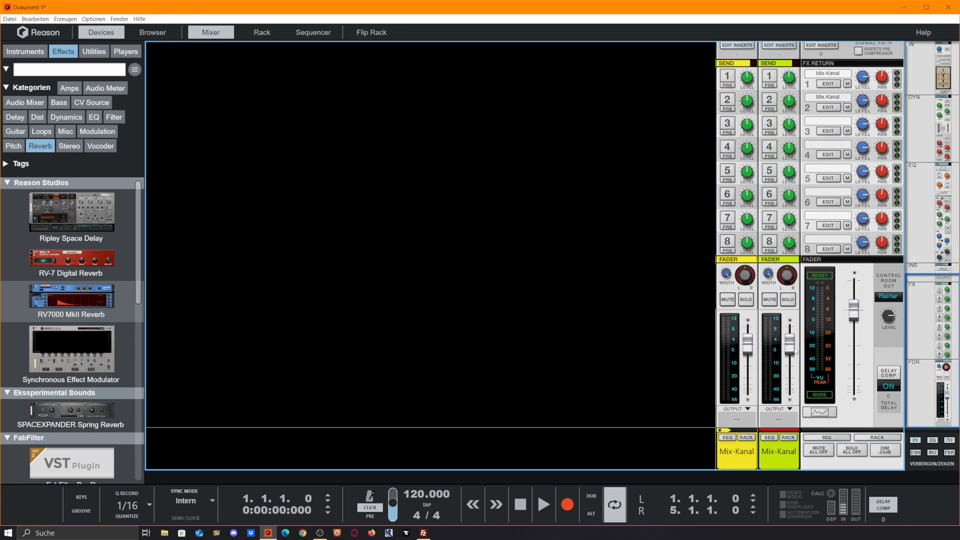
key("F6")
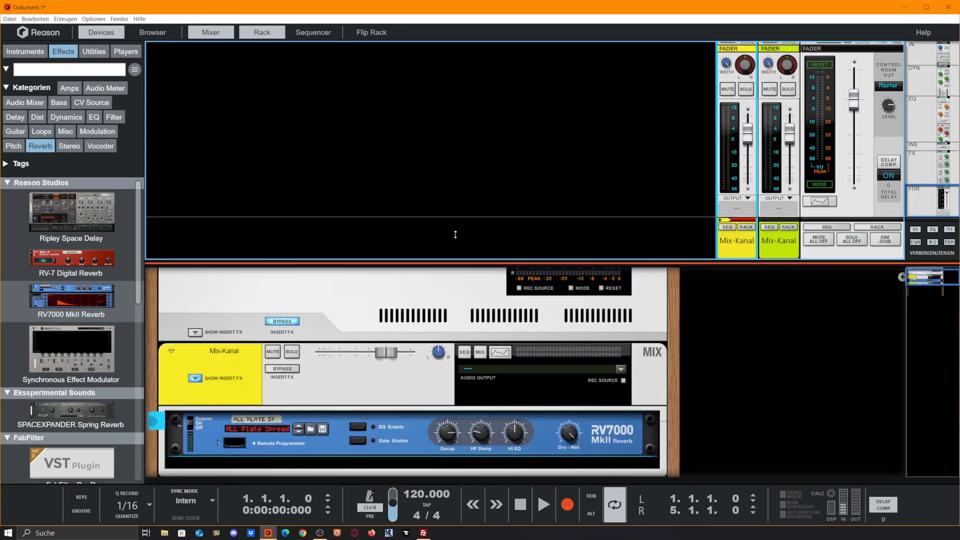
key("F5")
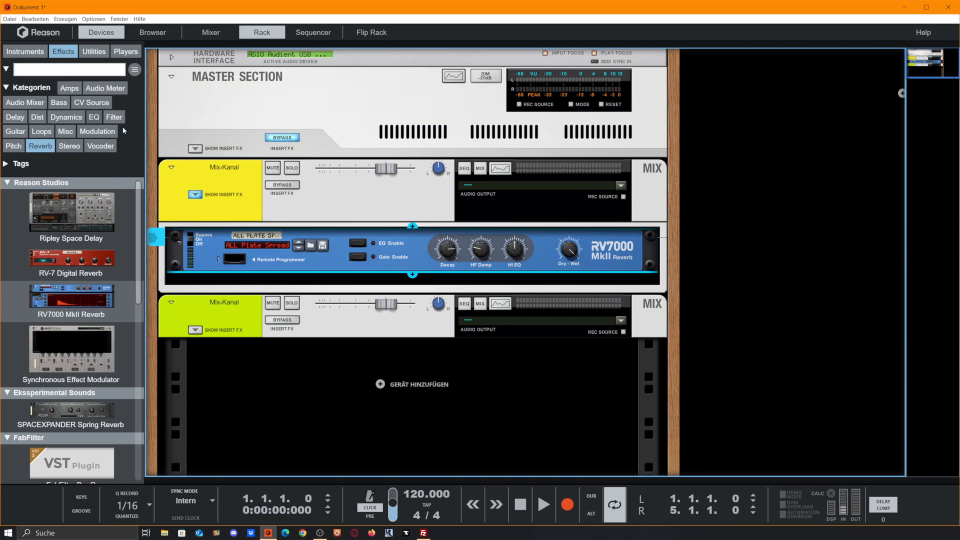
key("Tab")
left_click(388, 171)
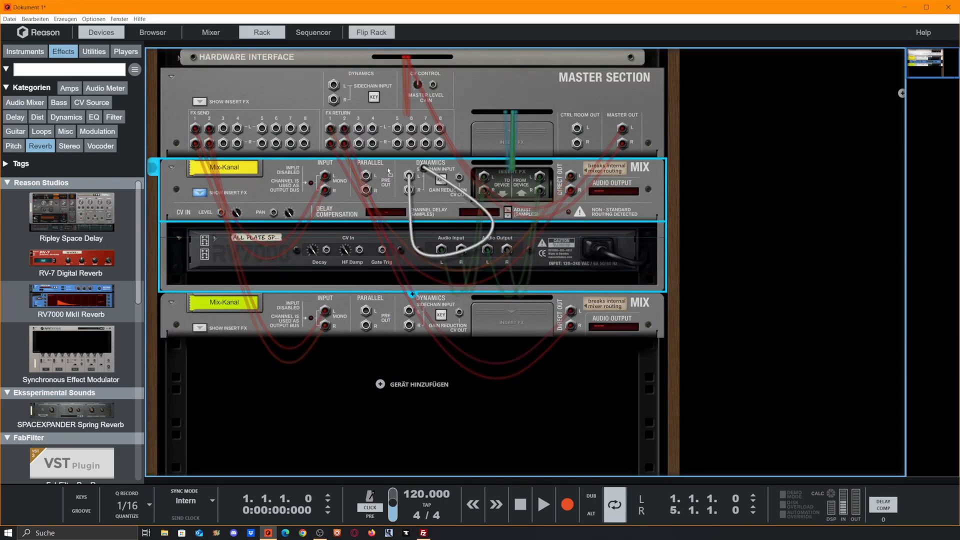
left_click_drag(389, 172, 440, 149)
key("F5")
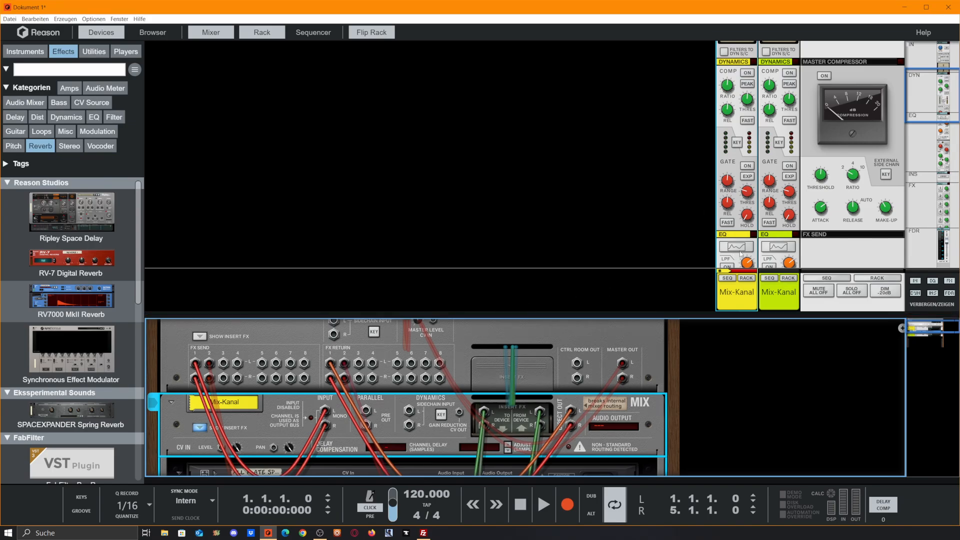
scroll(741, 253, "down", 3)
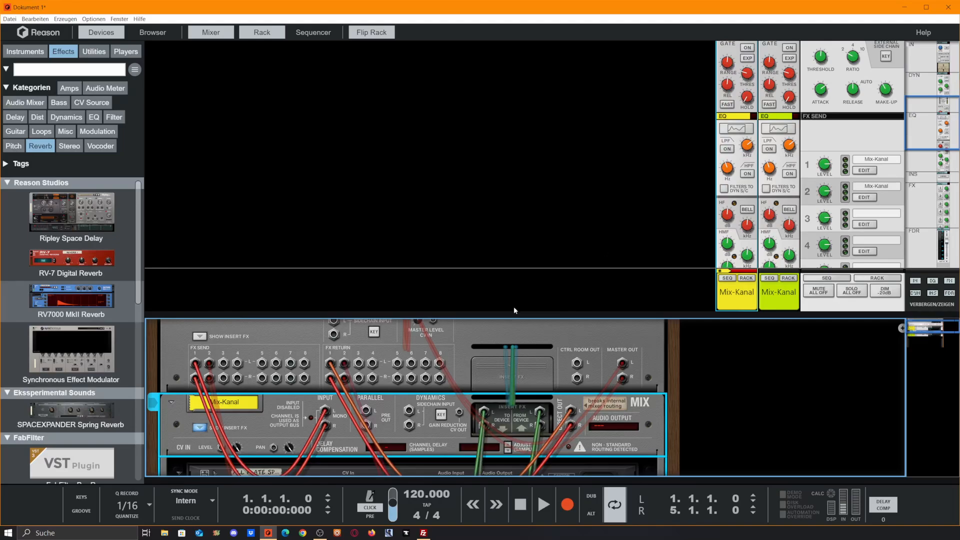
- Add a second RV7000 MkII Reverb, an RV-7 Digital Reverb and a Ripley Space Delay to the yellow Mix-Kanal's insert effects
left_click_drag(510, 314, 470, 125)
key("Tab")
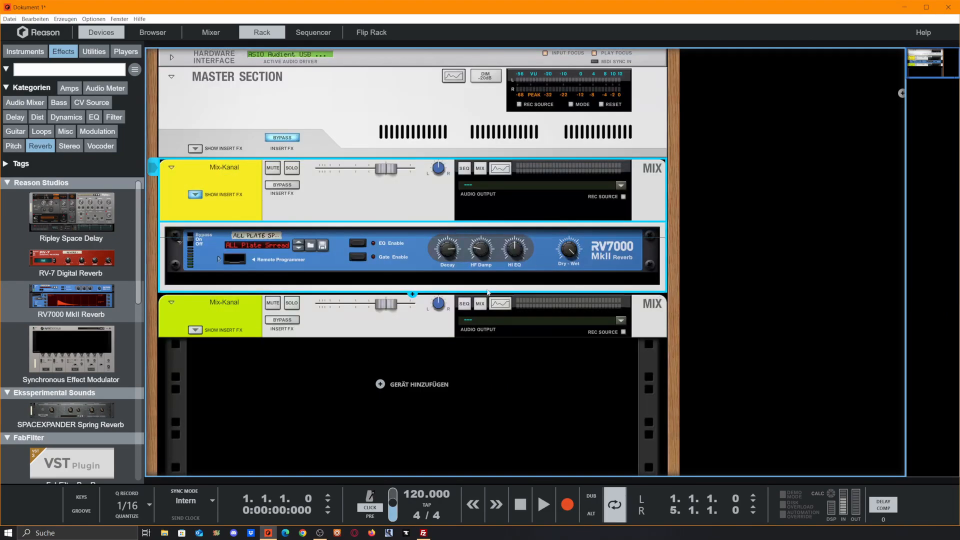
left_click(96, 295)
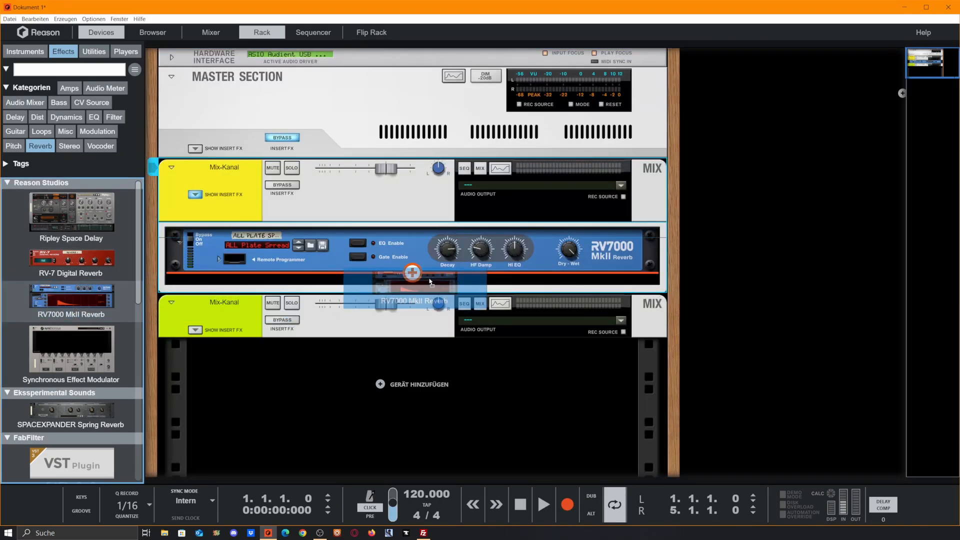
left_click_drag(429, 281, 429, 282)
left_click_drag(71, 258, 418, 281)
left_click_drag(77, 218, 511, 339)
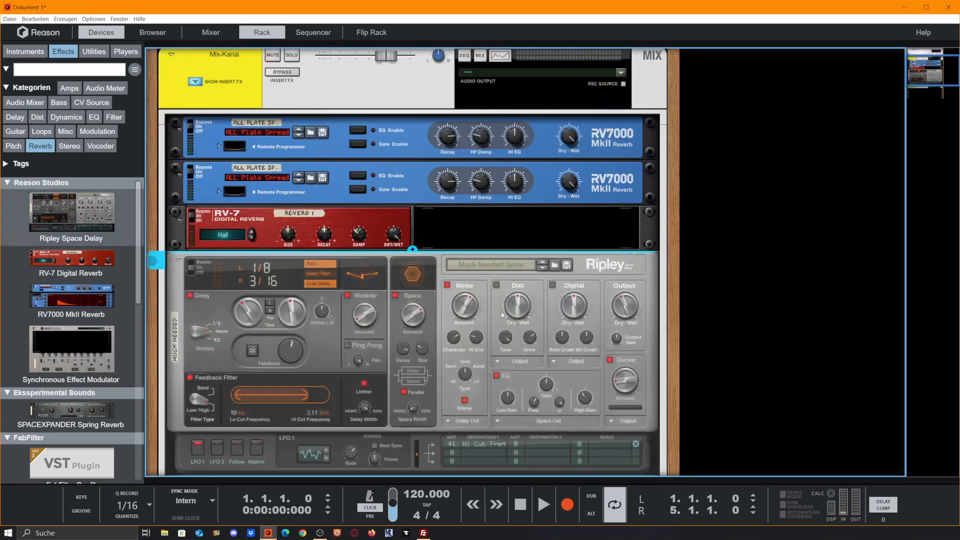
- Inspect on the rack's rear how each of the yellow Mix-Kanal's insert effects is cabled in series
key("Tab")
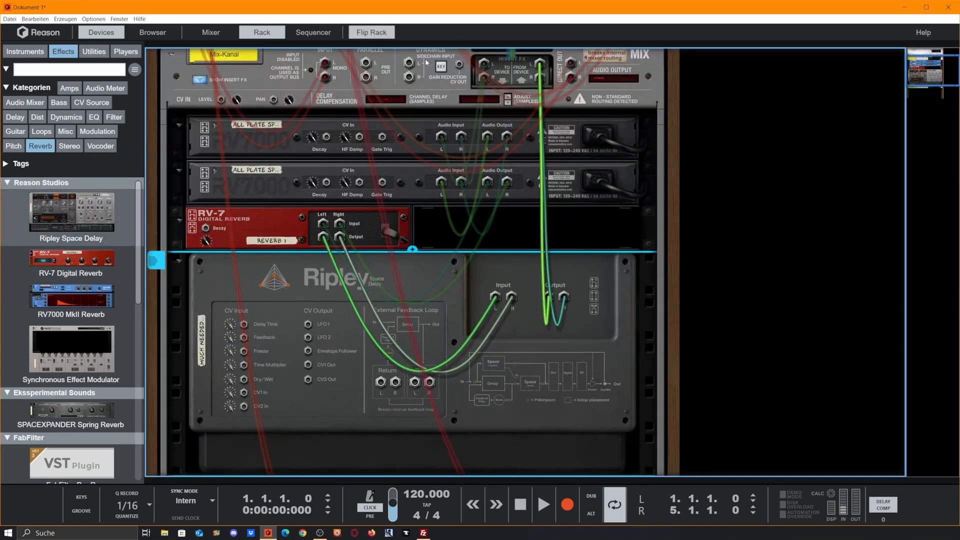
left_click(413, 147)
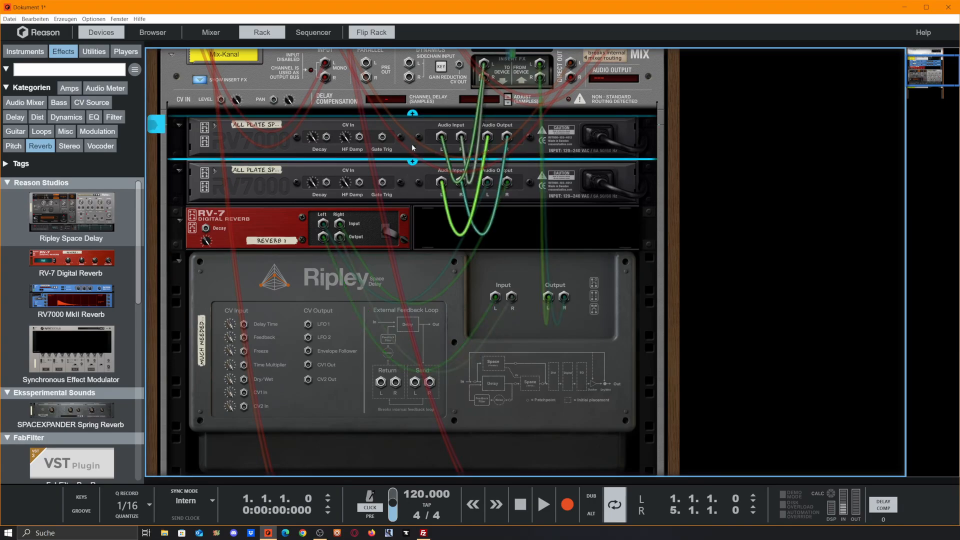
left_click(416, 198)
left_click(403, 240)
left_click(412, 279)
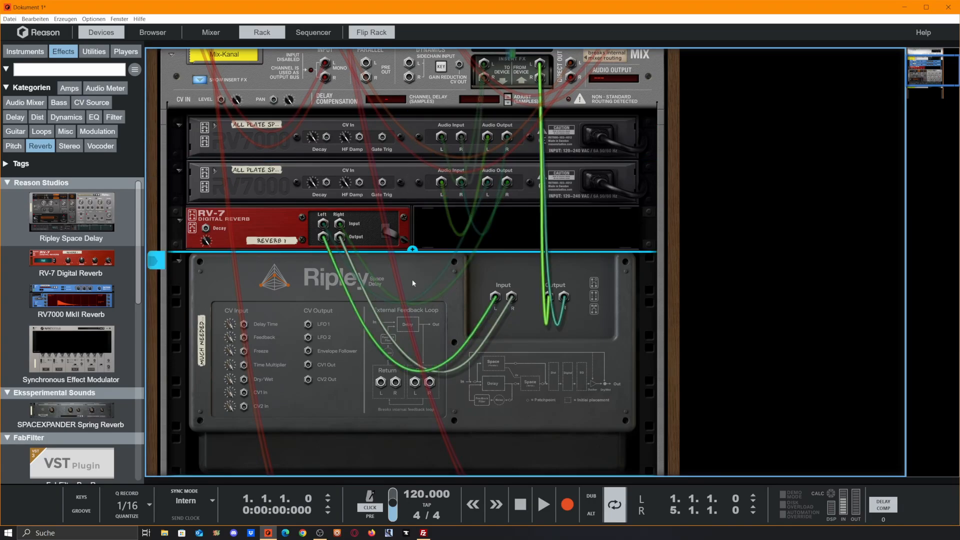
- Delete all insert effects from the yellow Mix-Kanal and add a single RV7000 MkII Reverb in their place
left_click(595, 144)
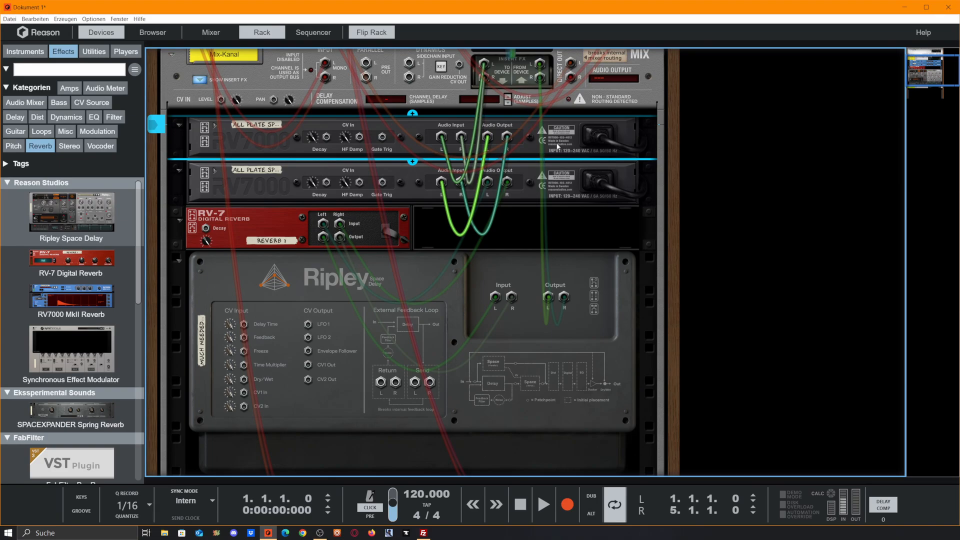
key("Delete")
key("ctrl+Delete")
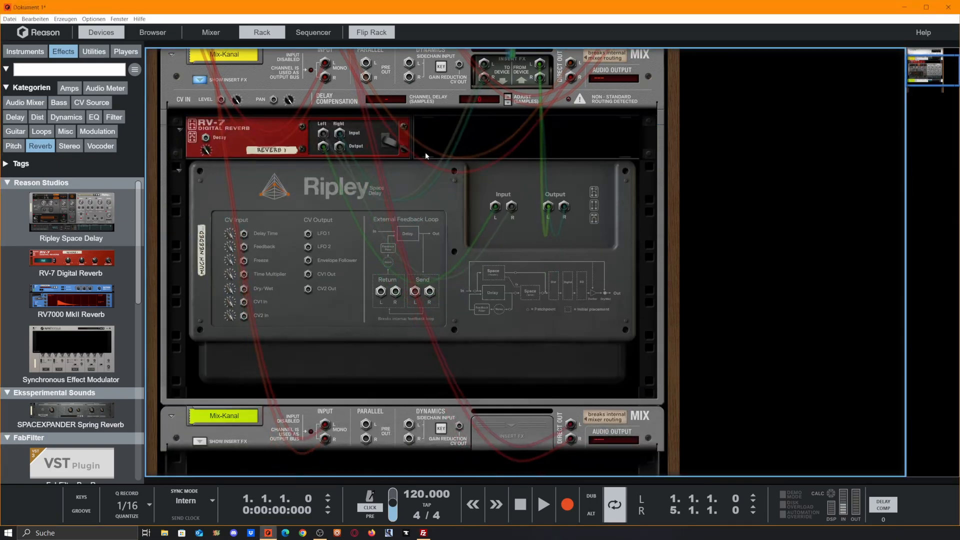
left_click(397, 143)
key("Delete")
key("Return")
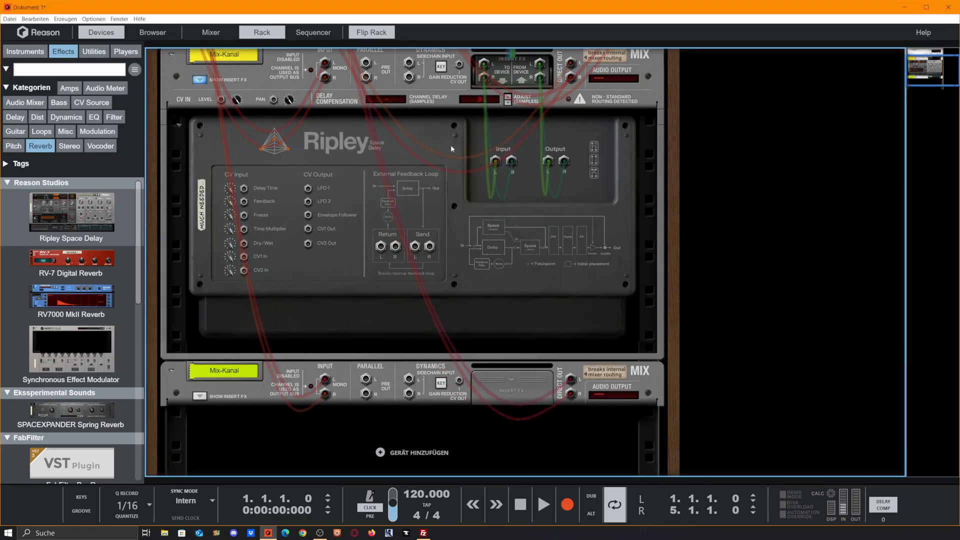
left_click(452, 138)
key("Delete")
key("Return")
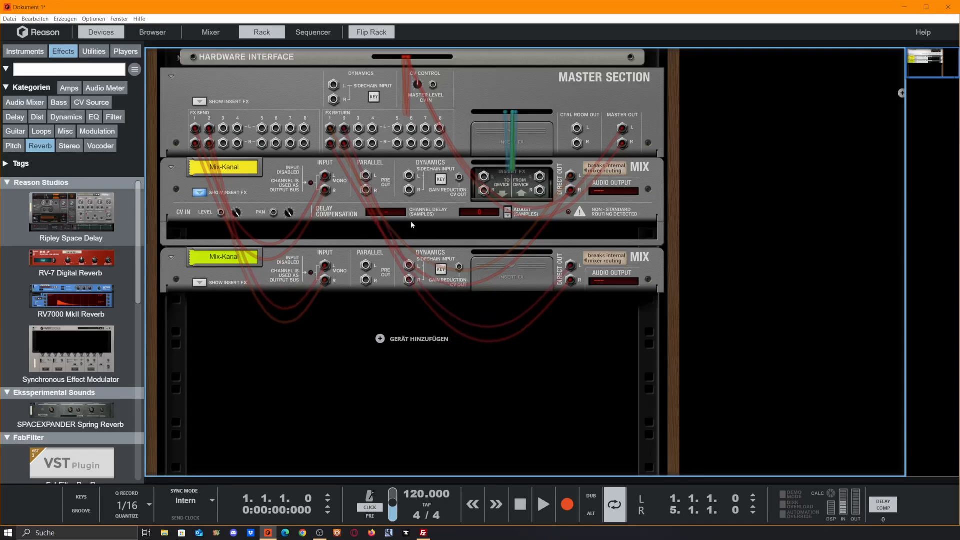
double_click(71, 297)
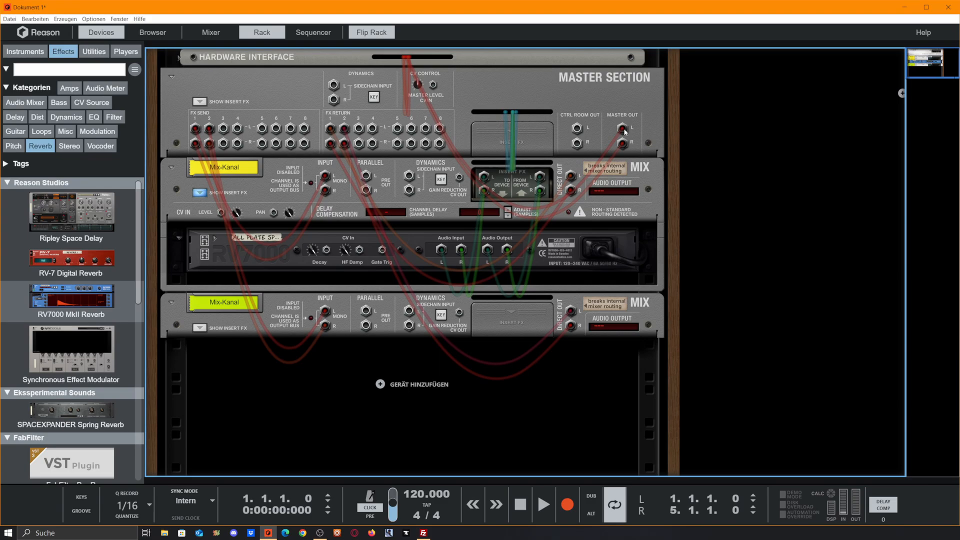
- Move the Master Section's Master Out cables to the Ctrl Room Out jacks and show the mixer's master fader section
left_click_drag(624, 131, 577, 144)
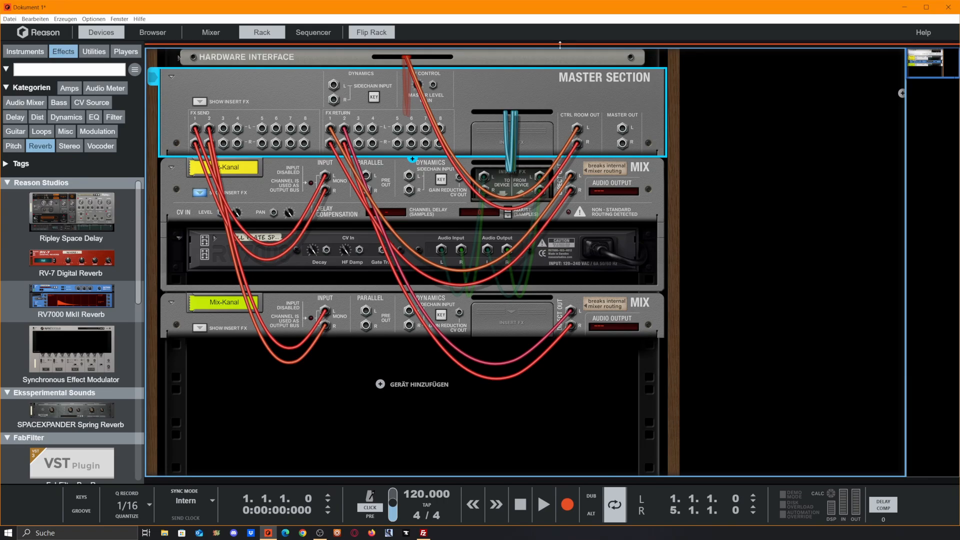
left_click_drag(560, 61, 662, 510)
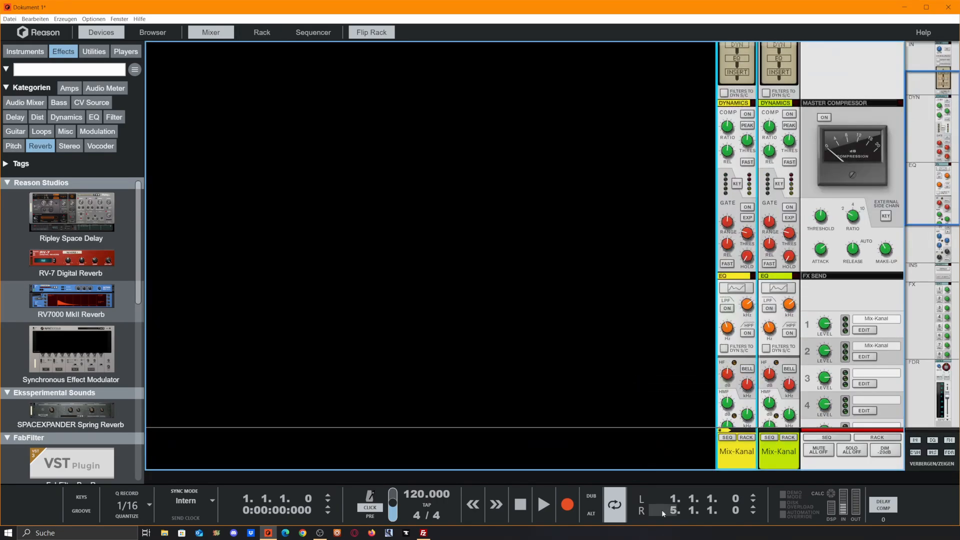
scroll(677, 299, "down", 8)
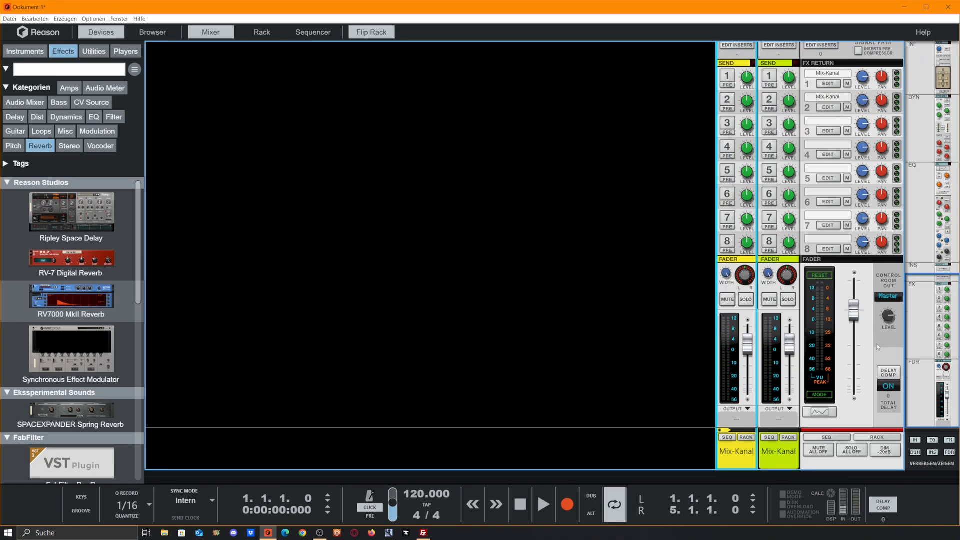
- Try a Control Room Out level of 6.23 dB, return it to about 0 dB, and view the Control Room source options
mouse_move(854, 314)
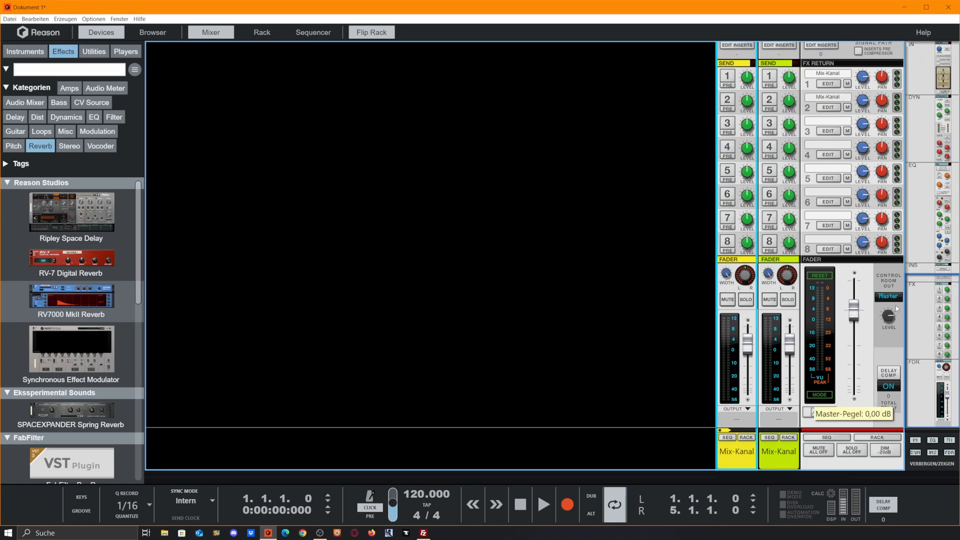
left_click_drag(857, 312, 892, 325)
left_click(861, 315, "ctrl")
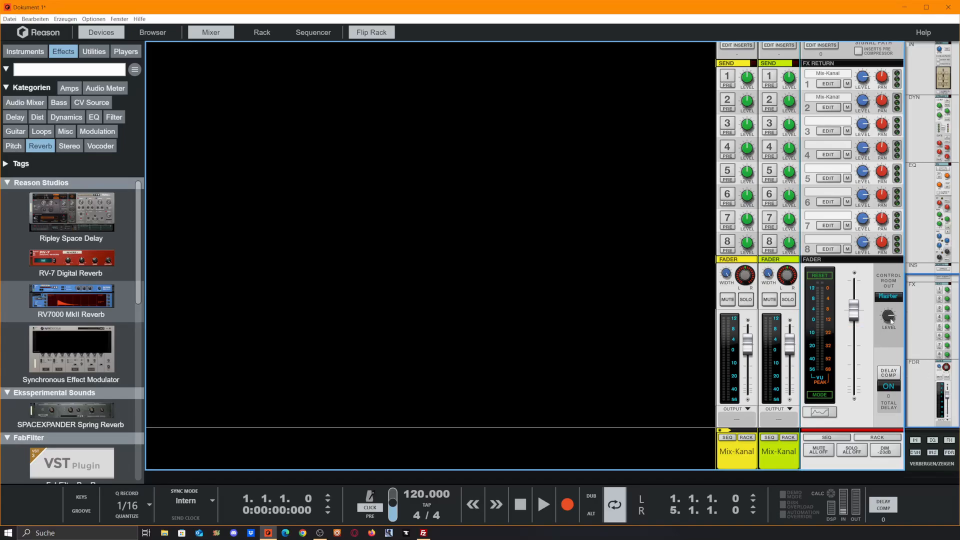
mouse_move(891, 323)
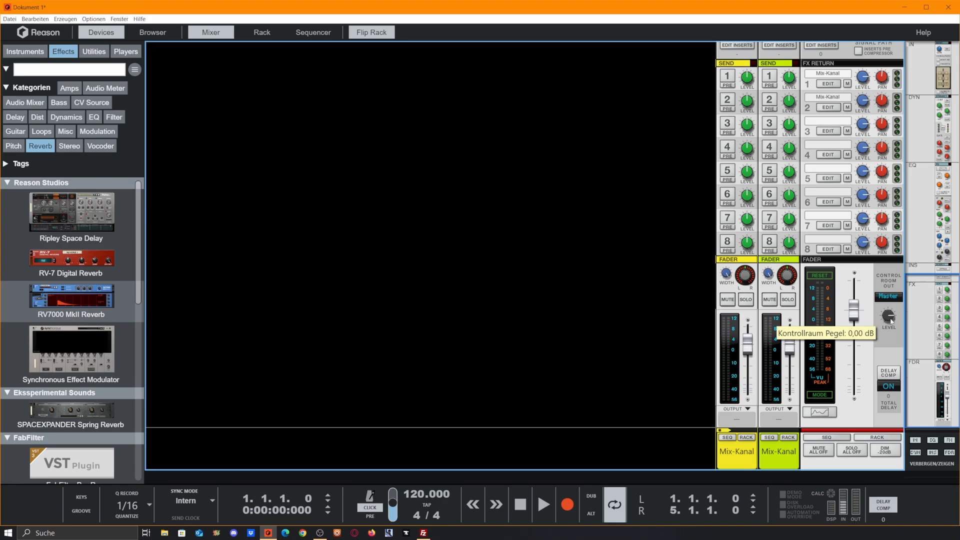
left_click_drag(889, 318, 885, 275)
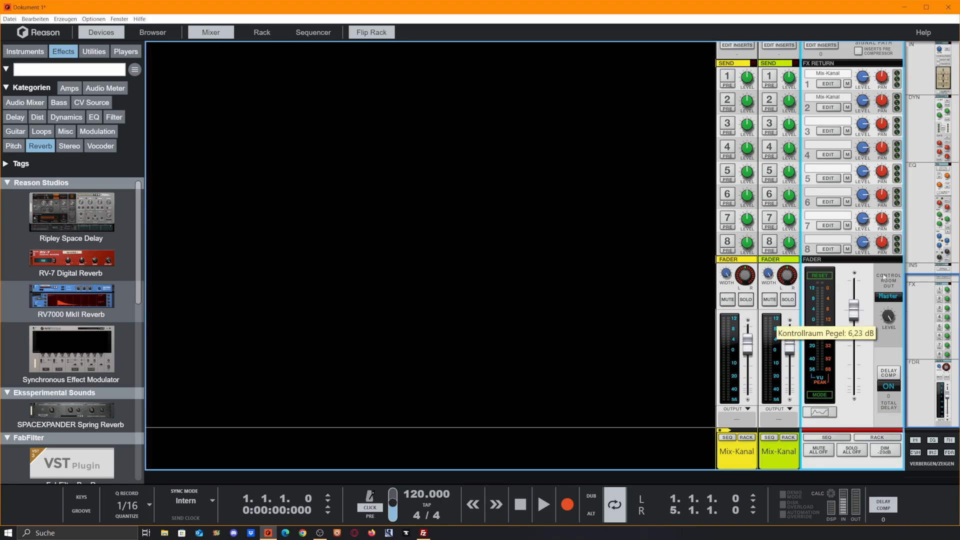
left_click(888, 320, "ctrl")
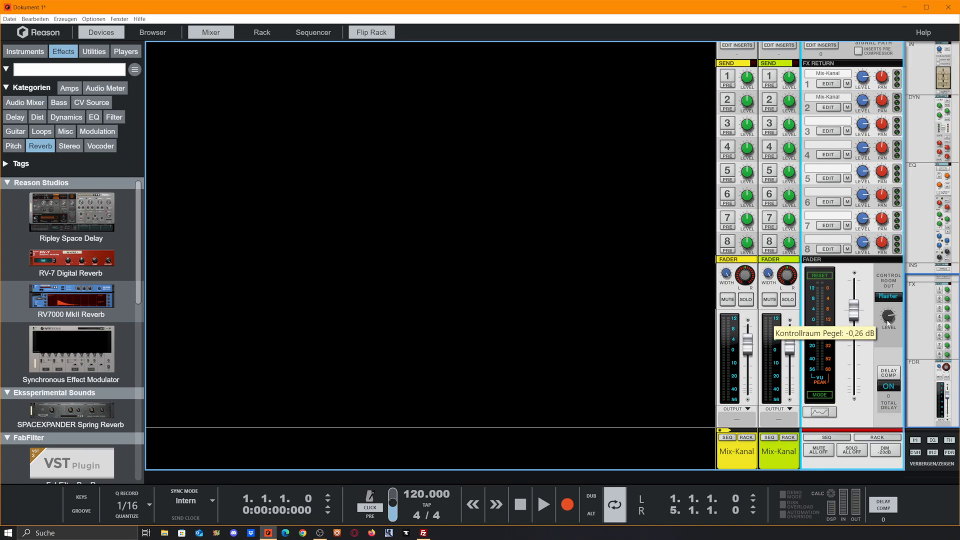
left_click(889, 299)
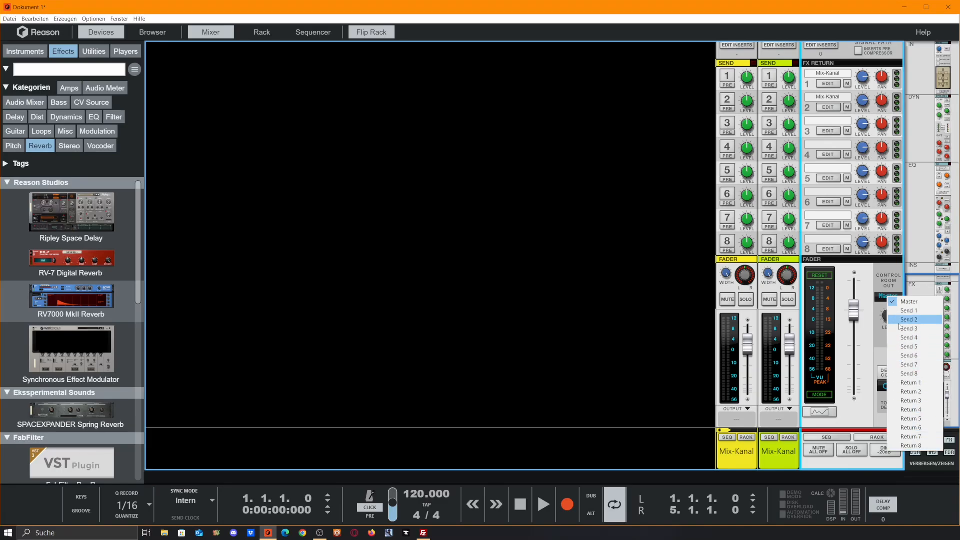
left_click(269, 482)
- Add a Dr. Octo Rex Loop Player from the instruments to the rack's empty space below the green Mix-Kanal
left_click_drag(283, 474, 279, 132)
key("Tab")
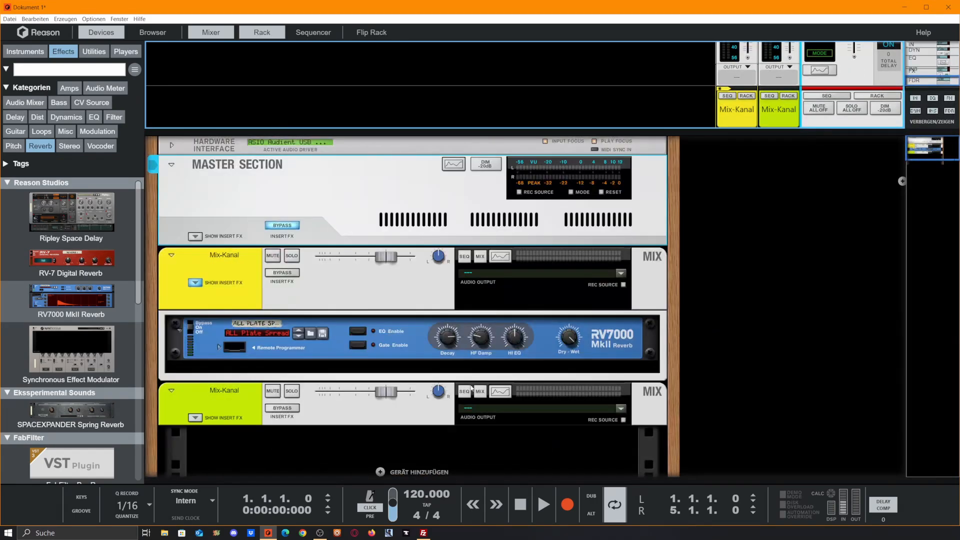
scroll(70, 300, "down", 3)
left_click(25, 51)
scroll(60, 370, "down", 2)
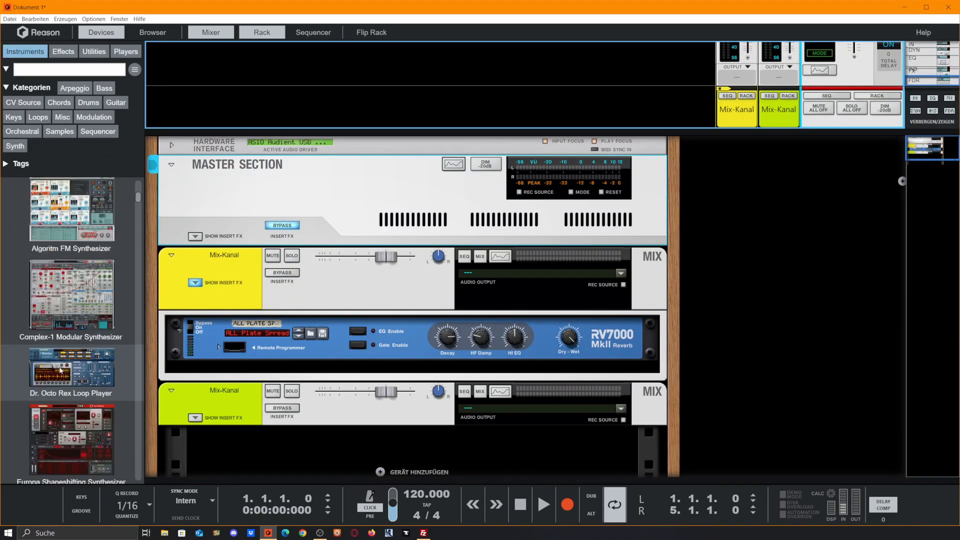
scroll(60, 370, "down", 10)
scroll(75, 350, "up", 8)
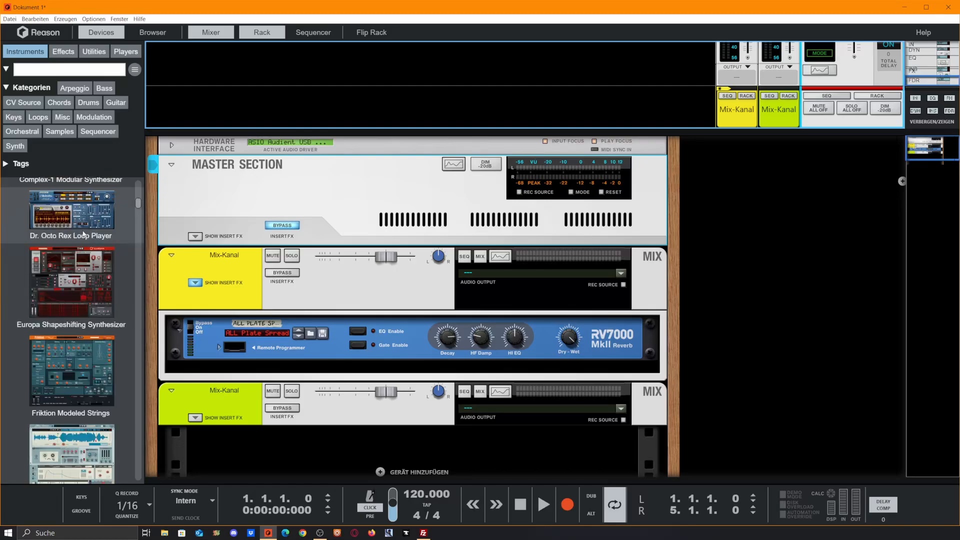
scroll(84, 234, "down", 2)
scroll(75, 231, "up", 2)
left_click_drag(59, 228, 534, 448)
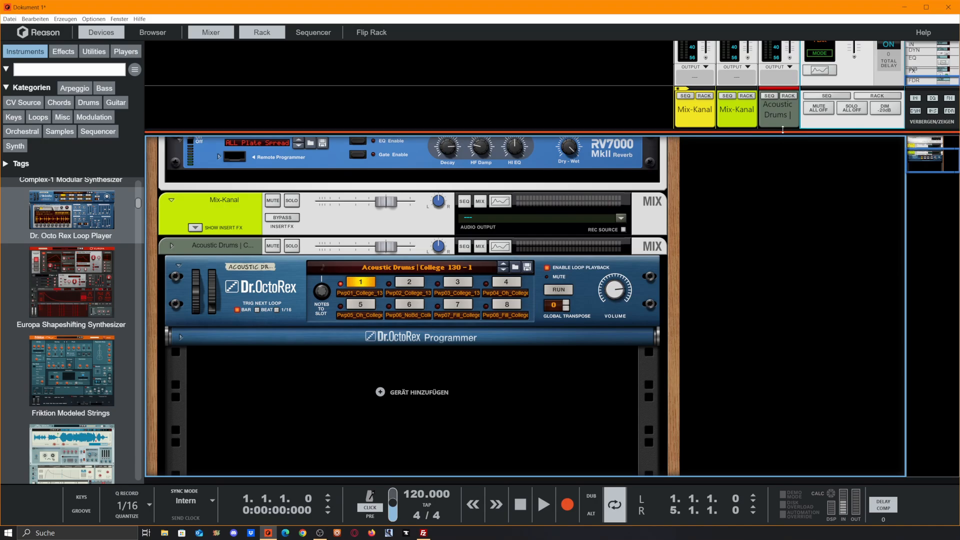
- Enable effect send 1 on the Acoustic Drums mixer channel and play the loop to check the signal
left_click_drag(781, 132, 815, 484)
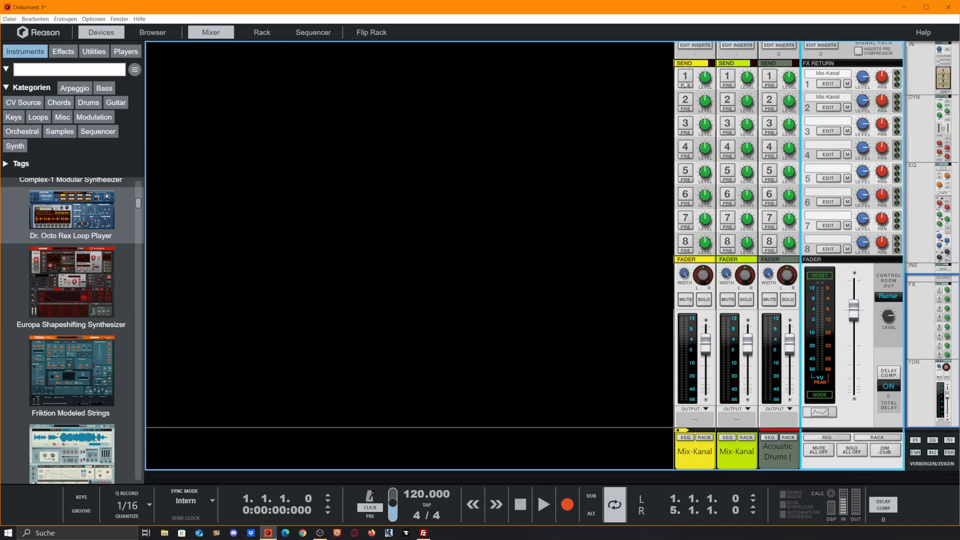
left_click(769, 78)
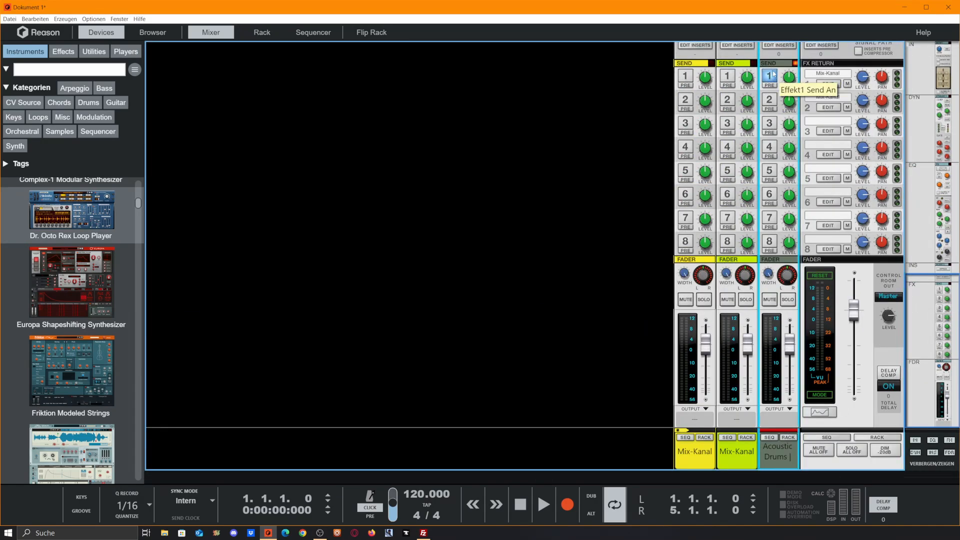
key("space")
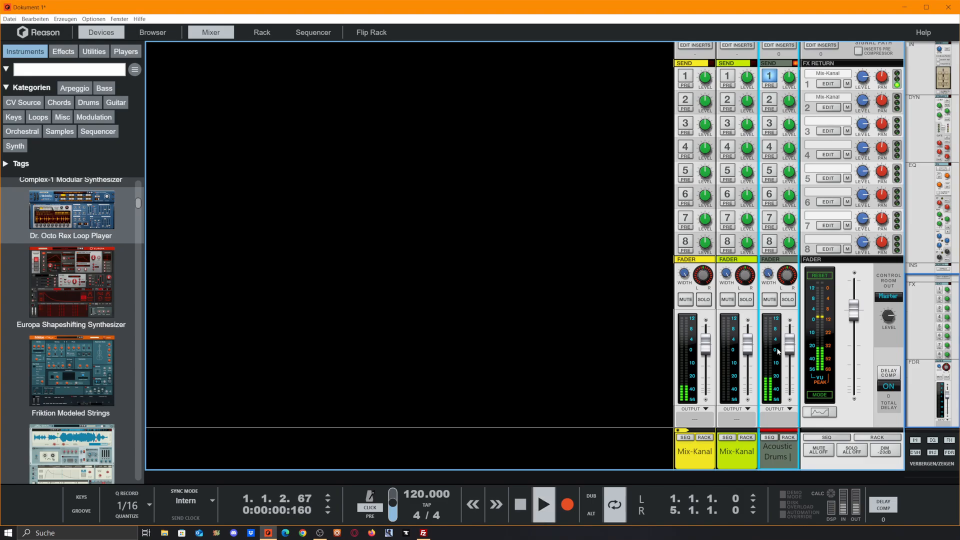
key("space")
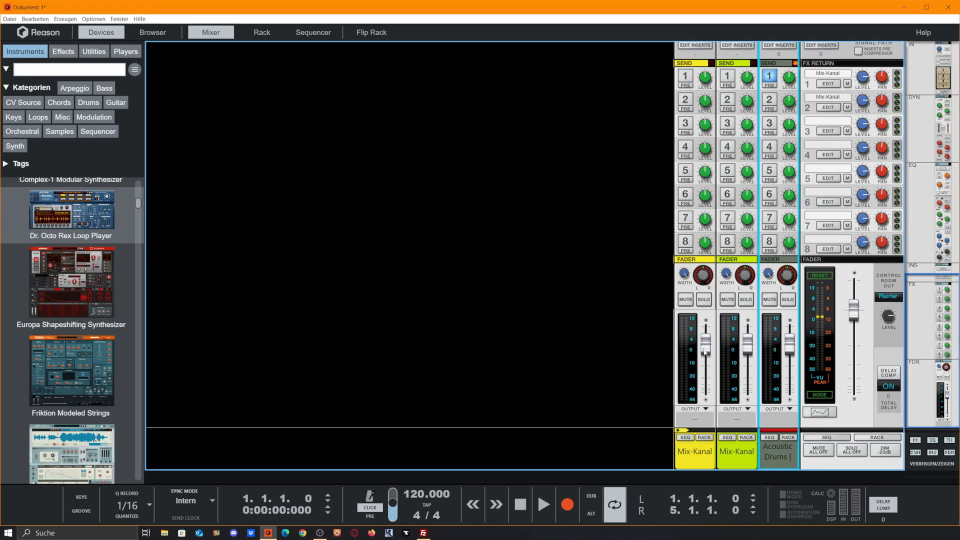
key("space")
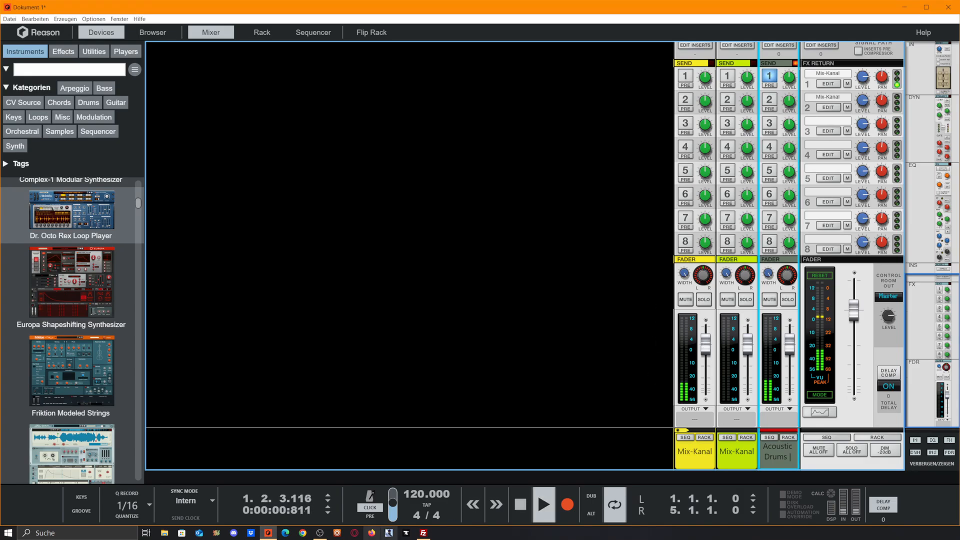
- Stop playback, try a lower fader level on the yellow Mix-Kanal, and reset it to 0 dB
mouse_move(712, 354)
left_mouse_down()
mouse_move(707, 372)
mouse_move(711, 349)
left_mouse_up()
key("space")
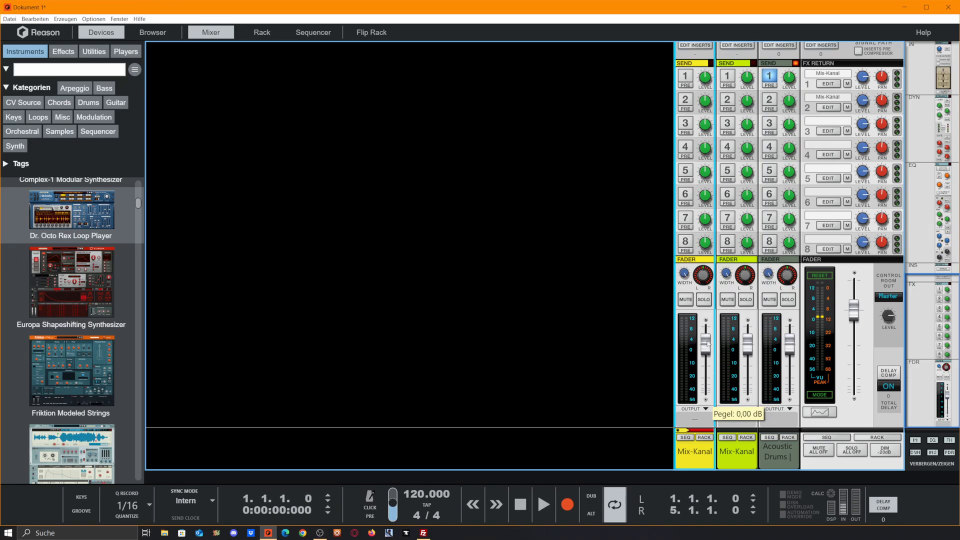
right_click(707, 343)
left_click(703, 342)
left_click_drag(703, 342, 708, 356)
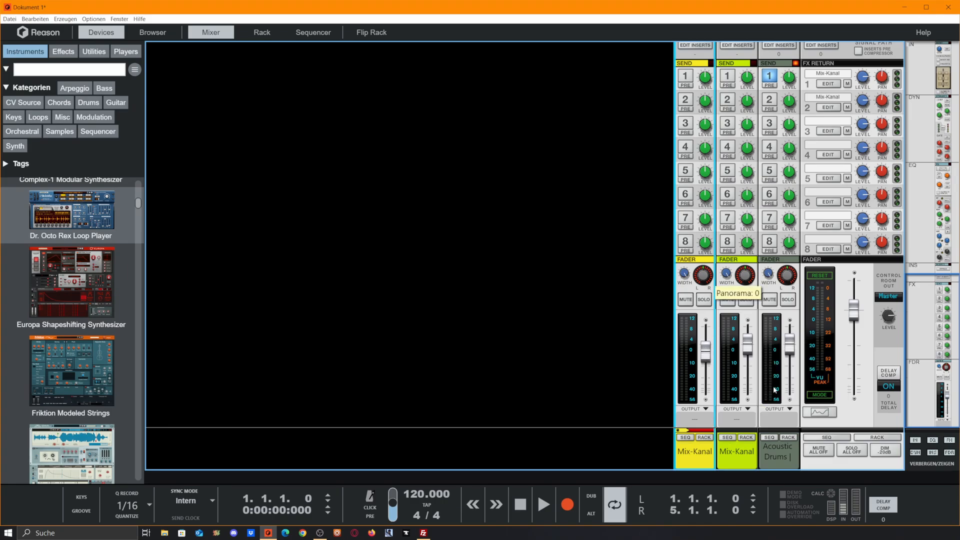
left_click(707, 356, "ctrl")
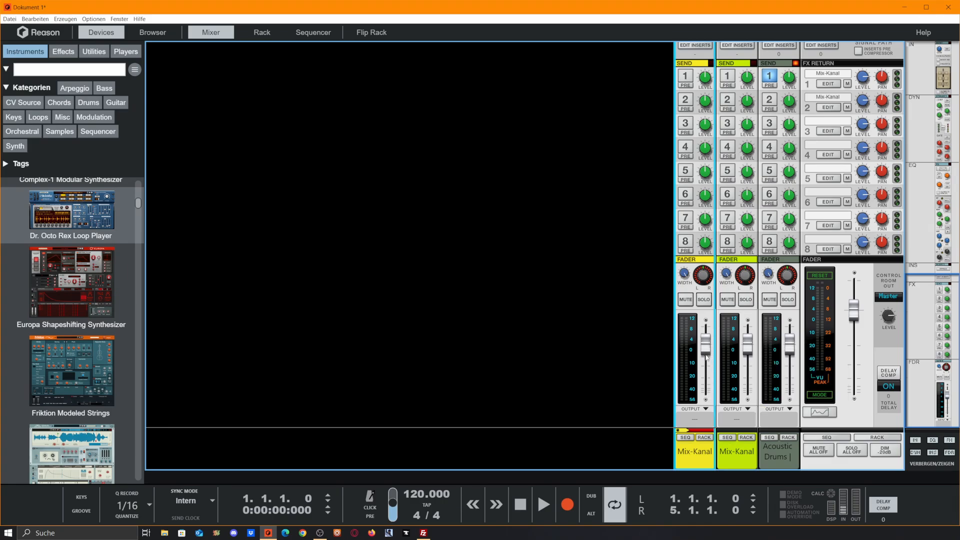
- Set the Control Room Out source to Send 1 and start playback to audition it
left_click(779, 445)
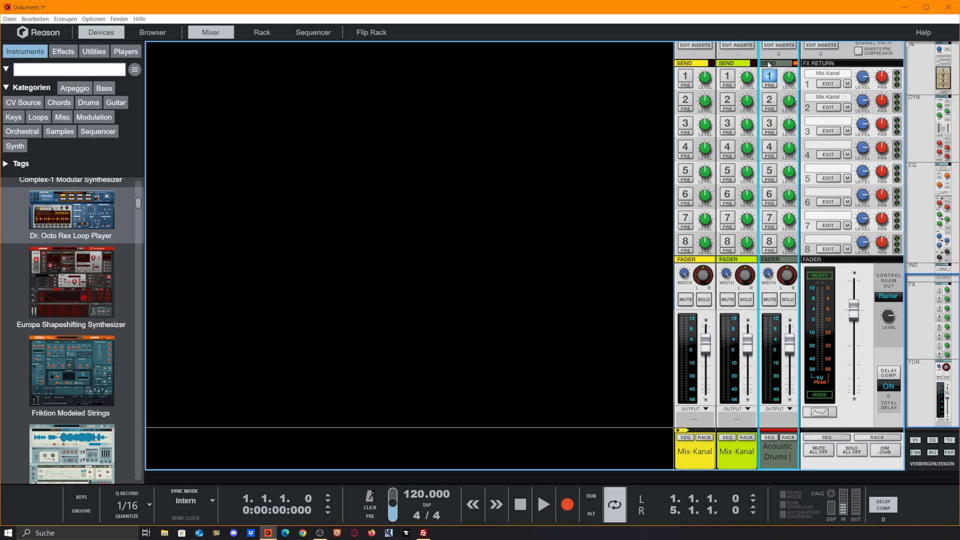
left_click(888, 297)
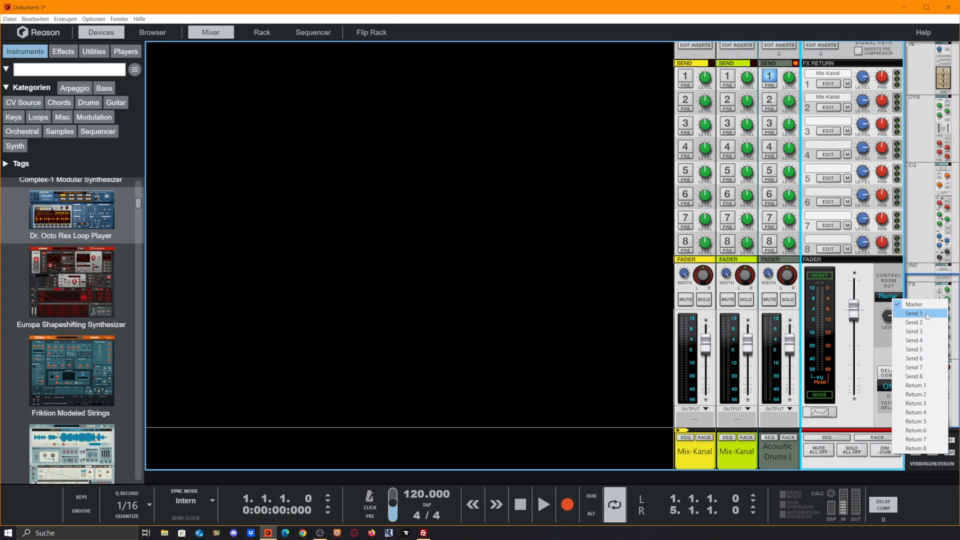
left_click(915, 314)
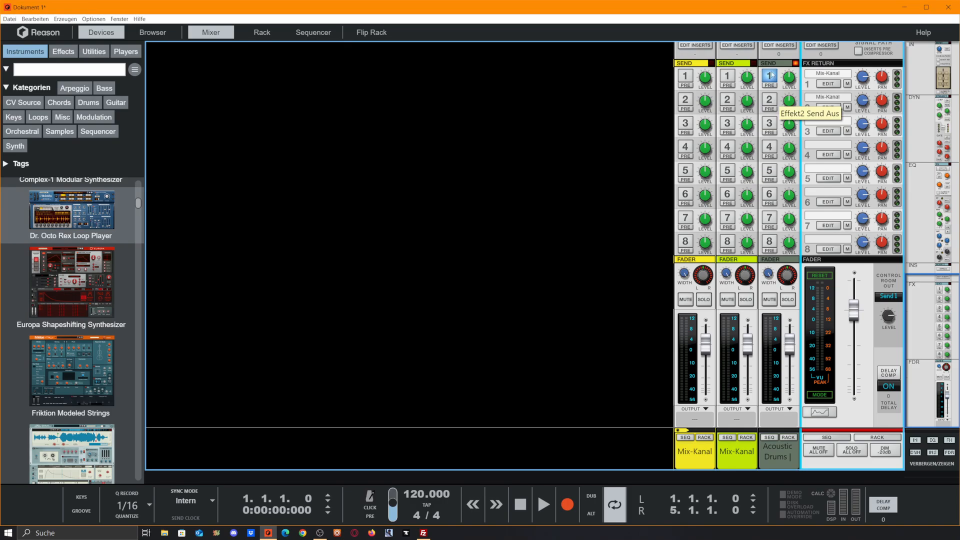
key("space")
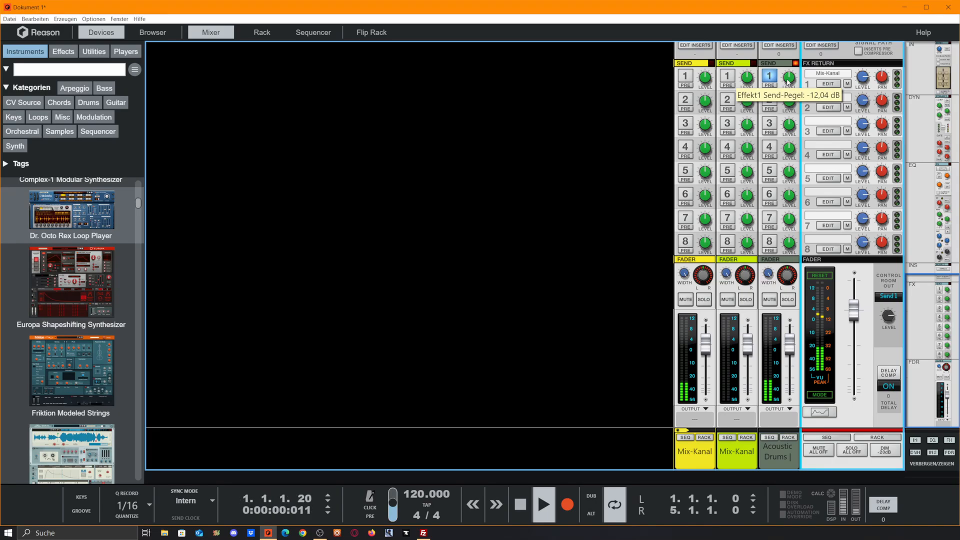
- Raise the Acoustic Drums channel's effect send 1 level to 6.23 dB during playback, and stop playback
left_click(788, 81)
left_click_drag(788, 82, 788, 52)
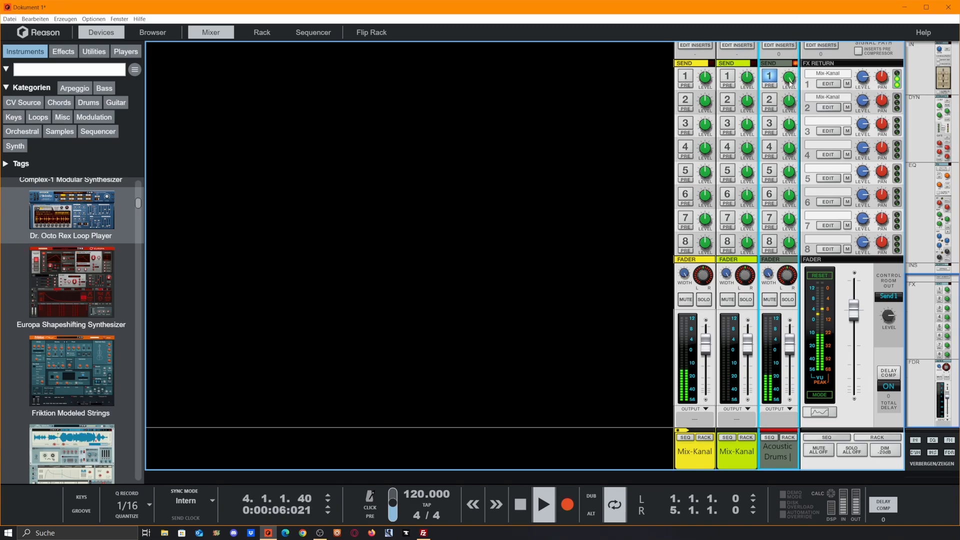
mouse_move(789, 83)
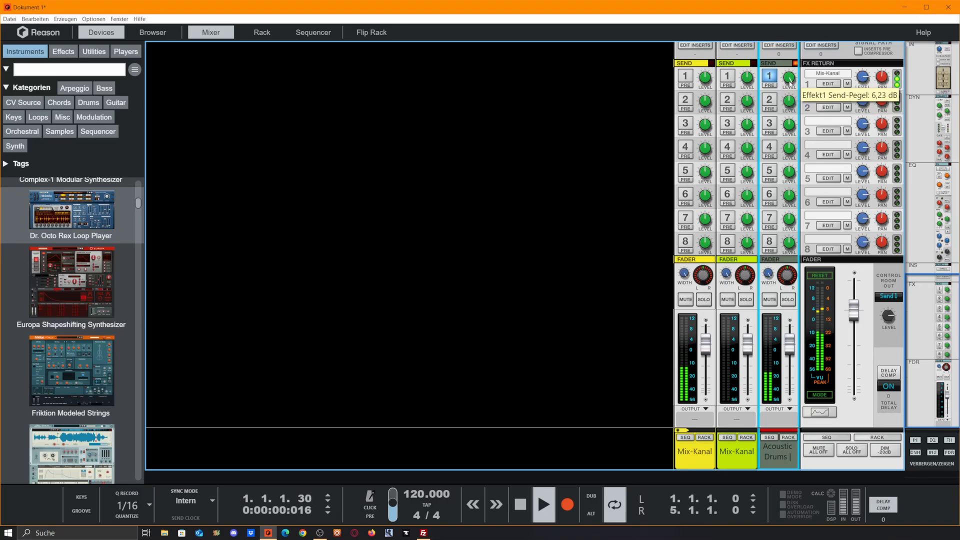
key("space")
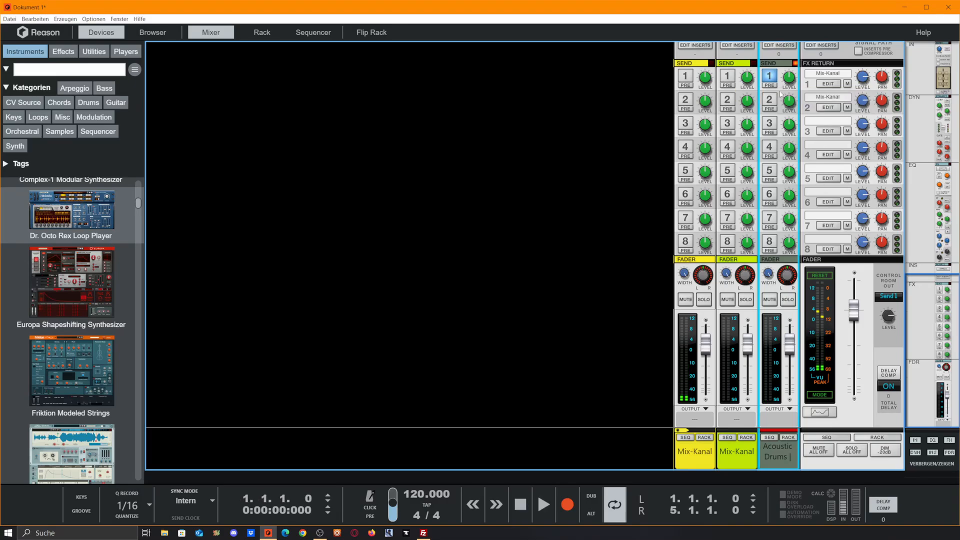
mouse_move(792, 129)
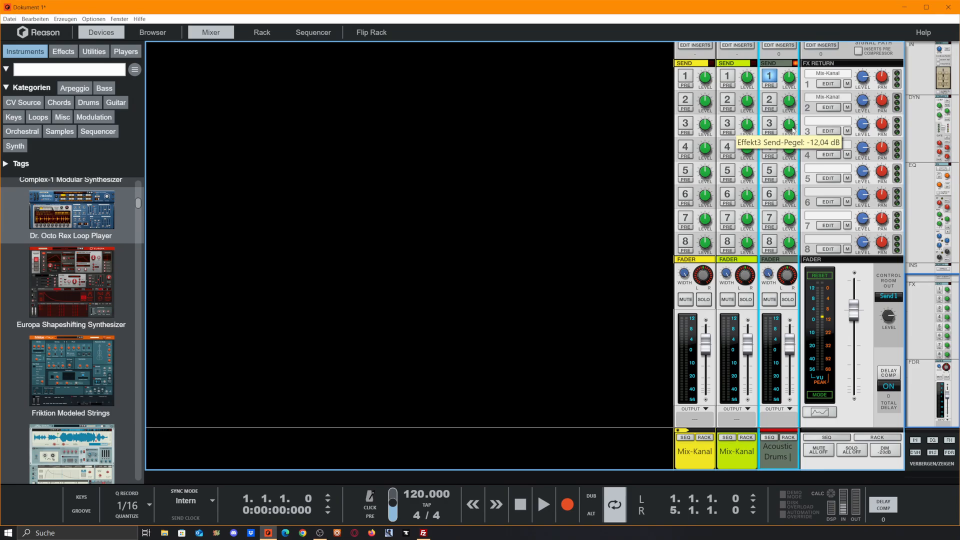
- Audition Return 1 through the Control Room Out, stop playback, and set the source back to Master
left_click(889, 296)
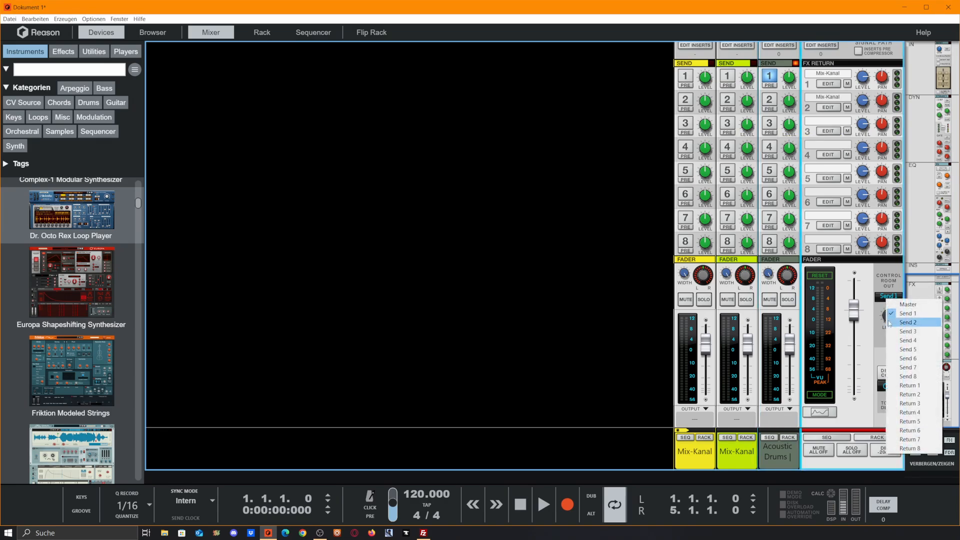
left_click(928, 389)
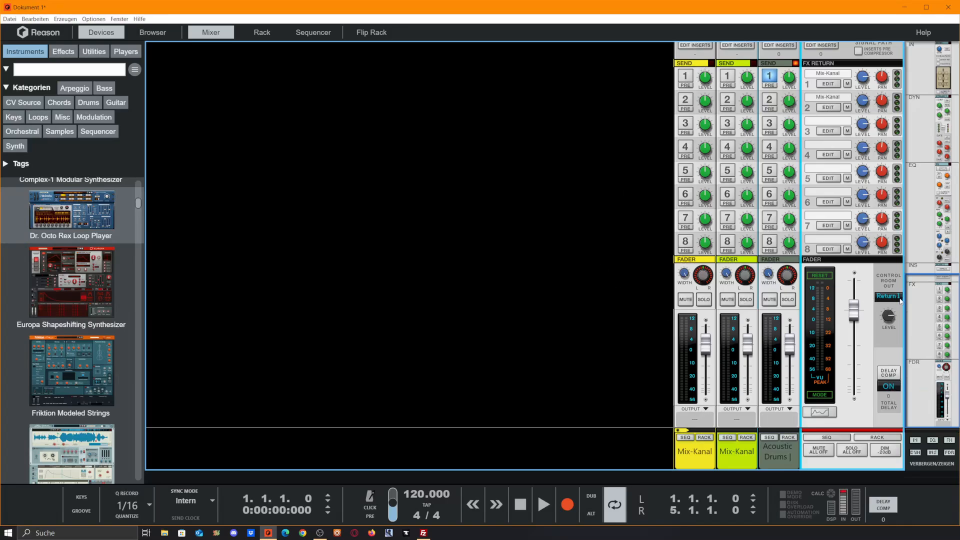
key("space")
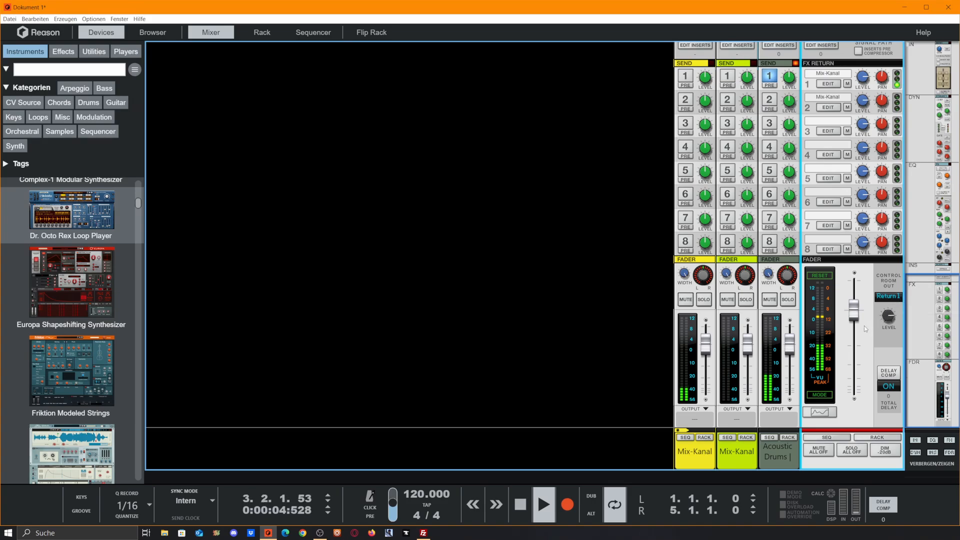
key("space")
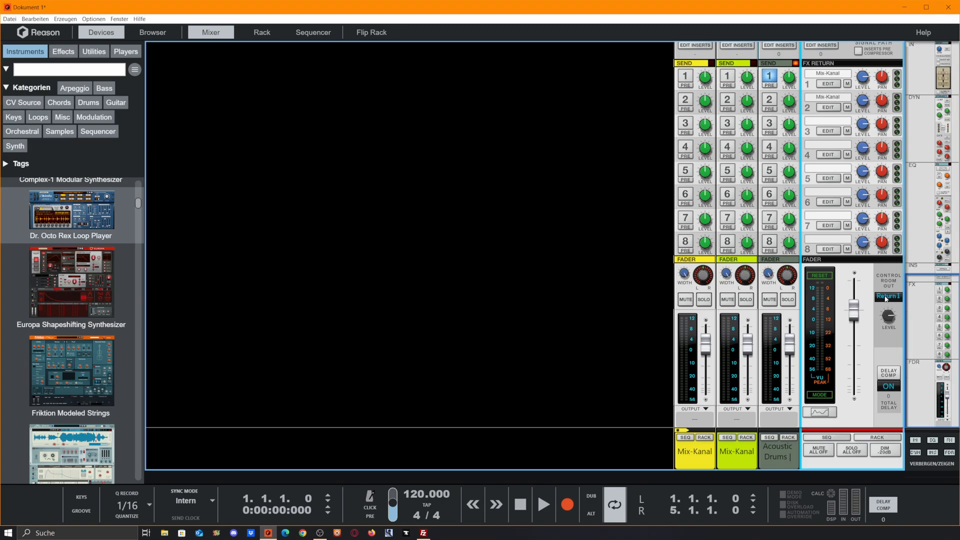
left_click(887, 298)
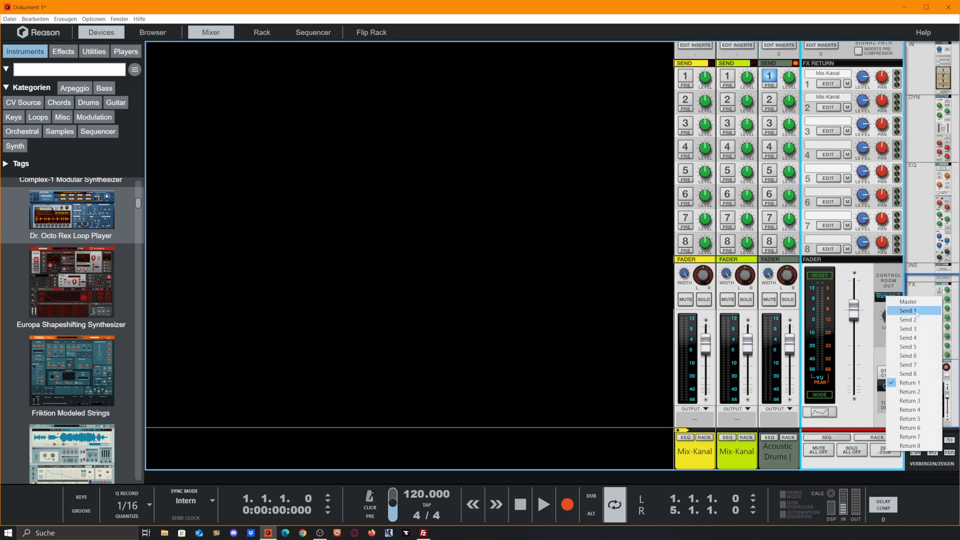
left_click(915, 303)
- Switch the Acoustic Drums channel's high-pass filter on and off again, and look over its EQ controls
scroll(778, 228, "up", 7)
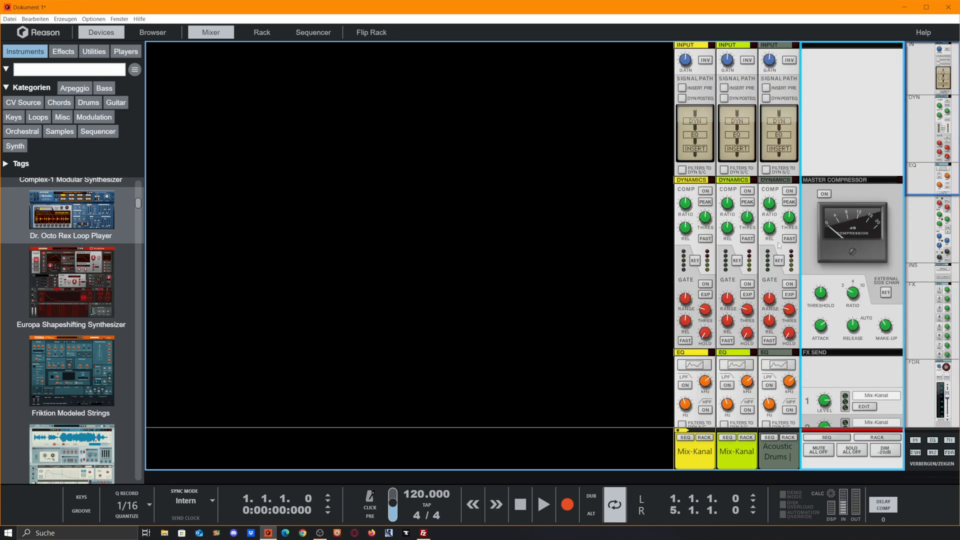
left_click(789, 174)
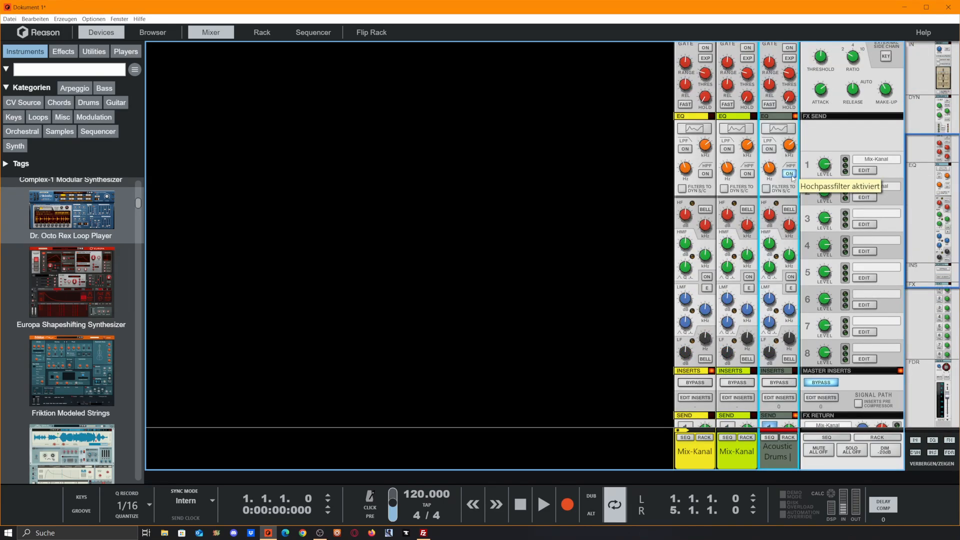
left_click(790, 174)
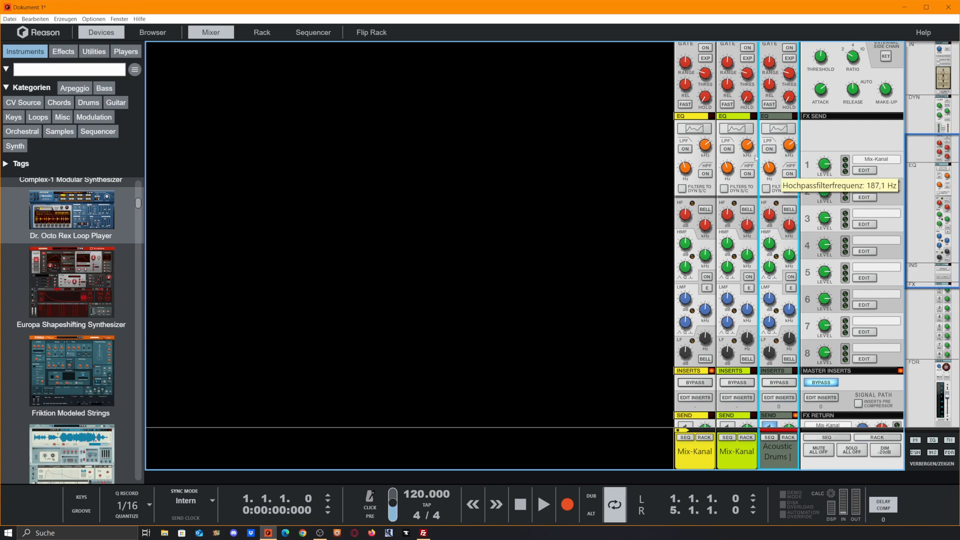
left_click_drag(771, 172, 776, 157)
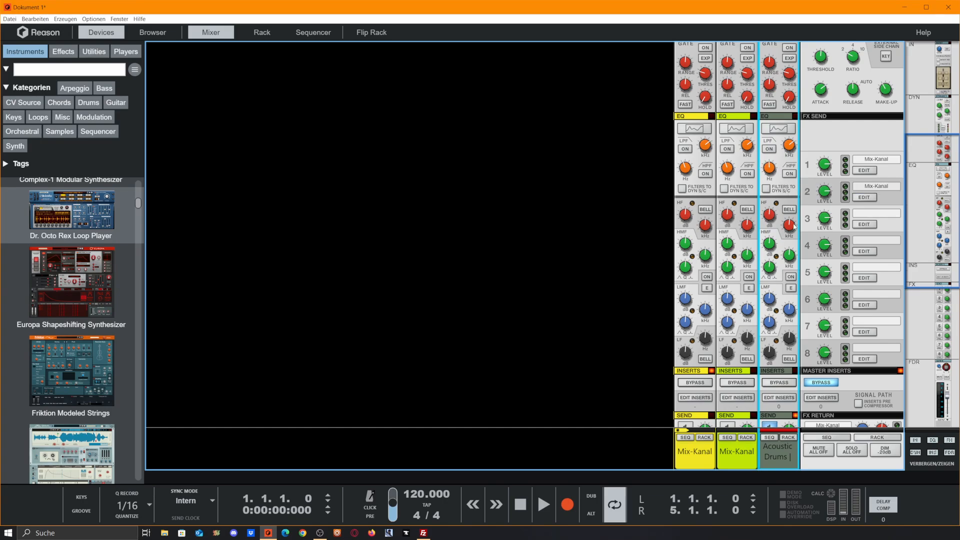
mouse_move(794, 226)
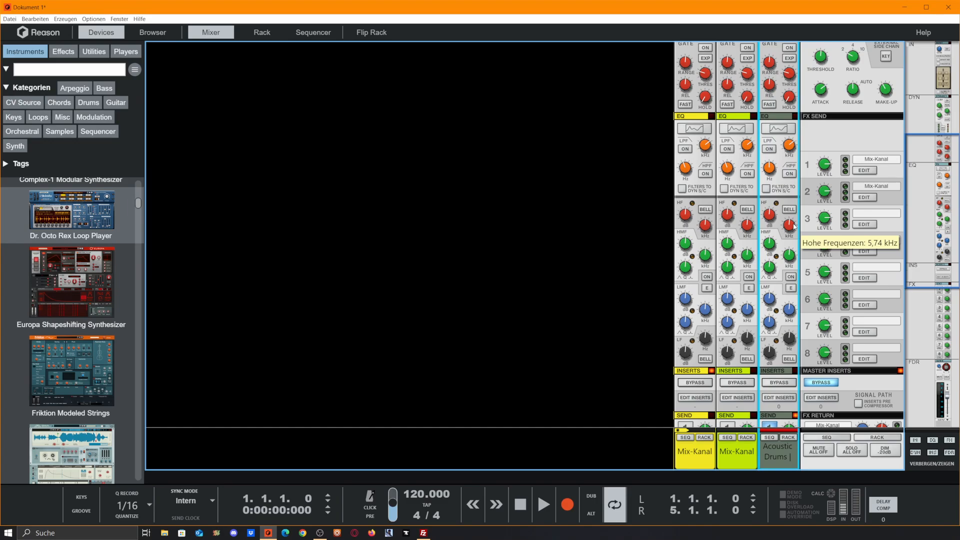
scroll(887, 294, "down", 10)
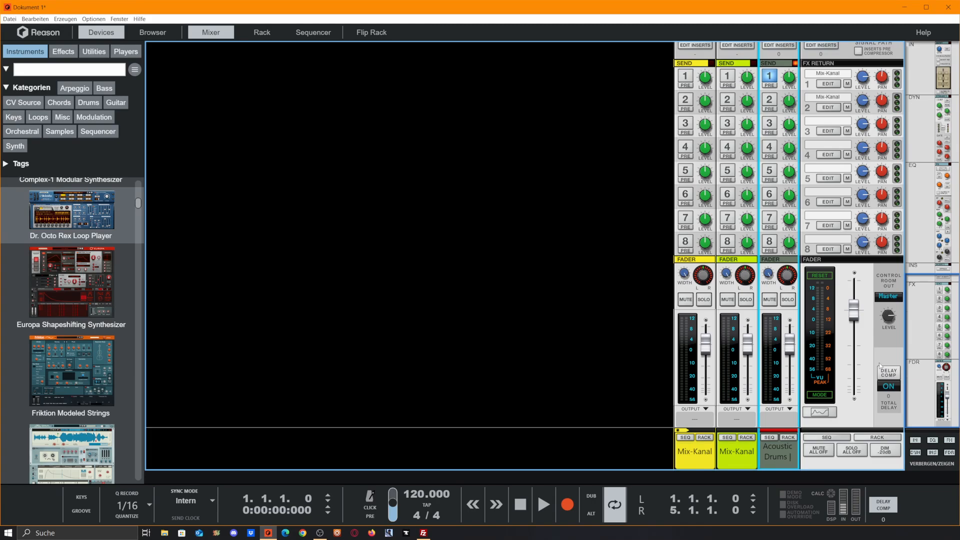
- Show only the rack and view its rear to inspect the Master Section's Ctrl Room Out cabling
key("Tab")
left_click(480, 284)
key("Tab")
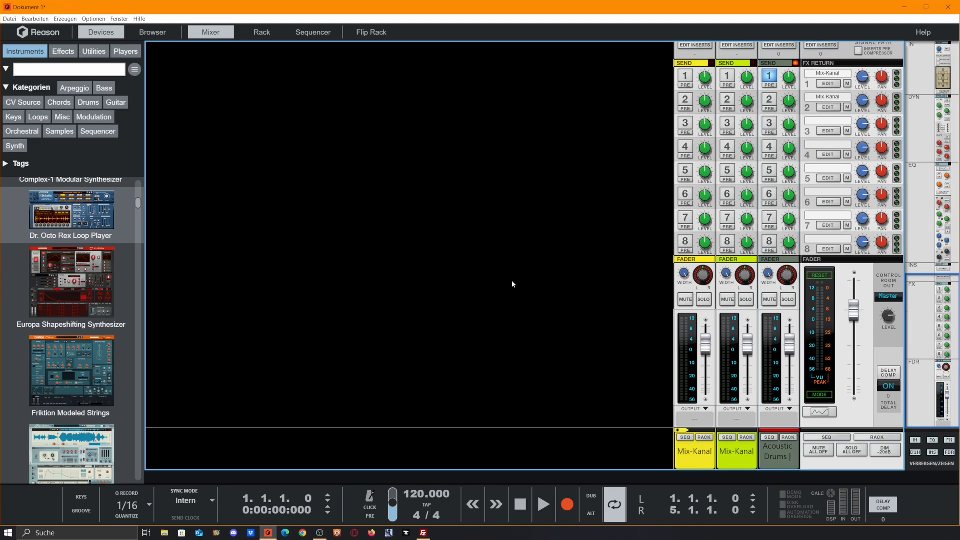
left_click(215, 33)
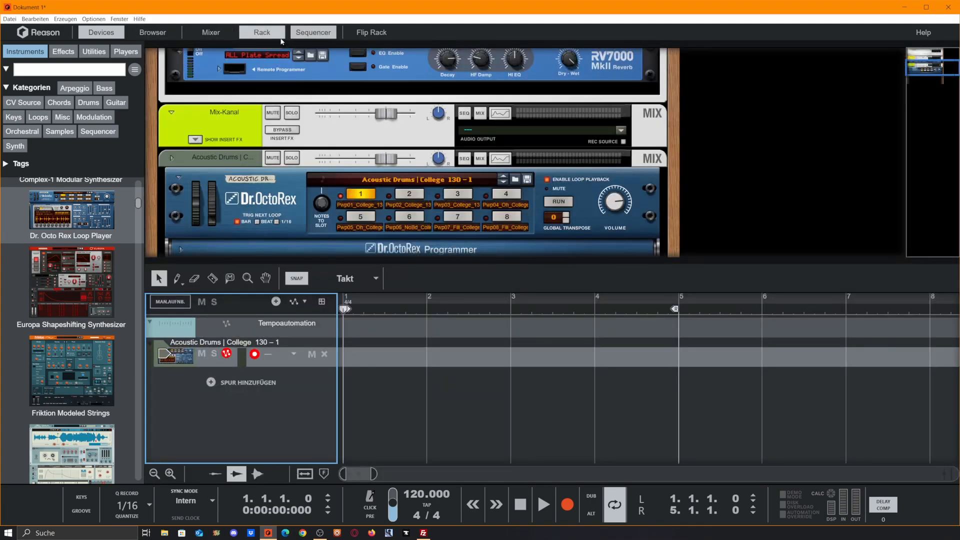
left_click(307, 34)
scroll(350, 90, "up", 3)
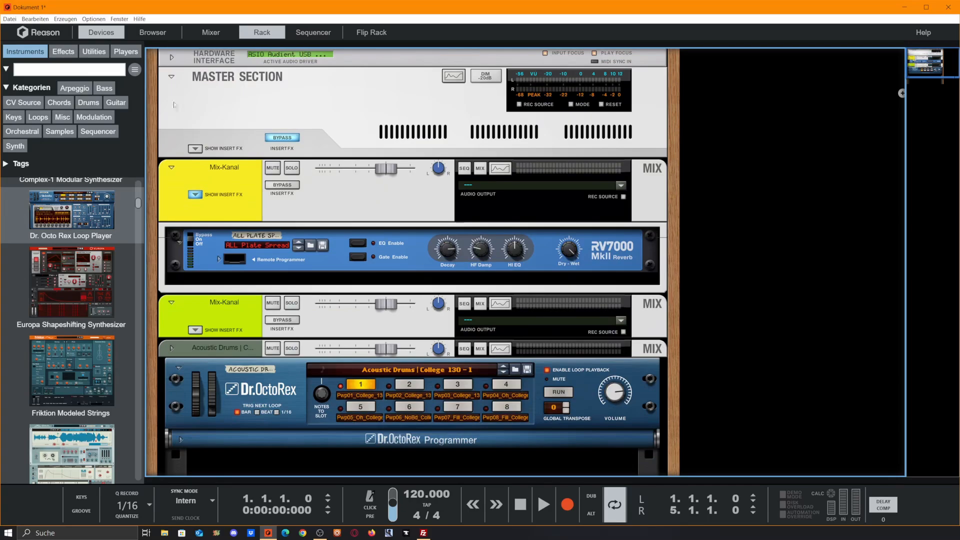
left_click(360, 101)
key("Tab")
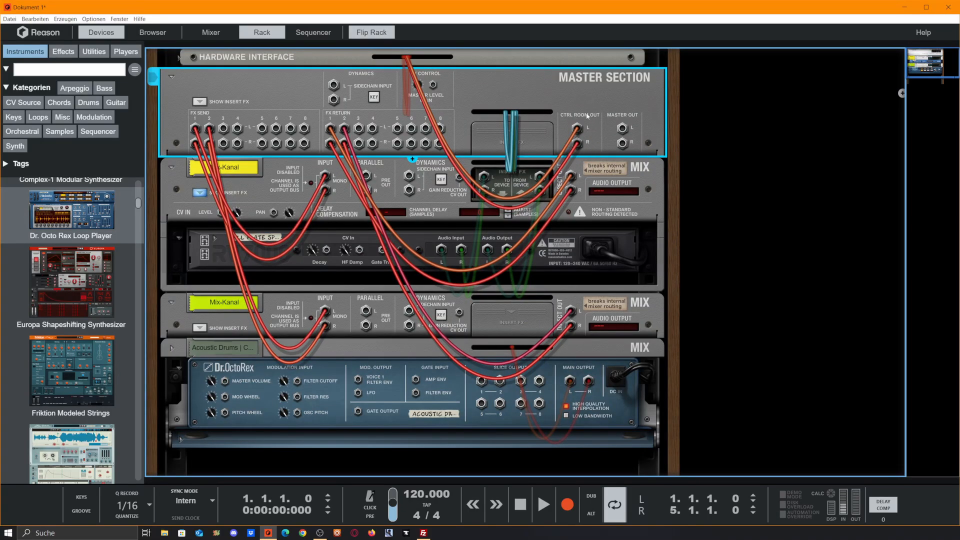
- Show the mixer above the rack and compare its Control Room Out section with the Master Section's rear outputs, and return to the rack alone
left_click_drag(646, 56, 667, 217)
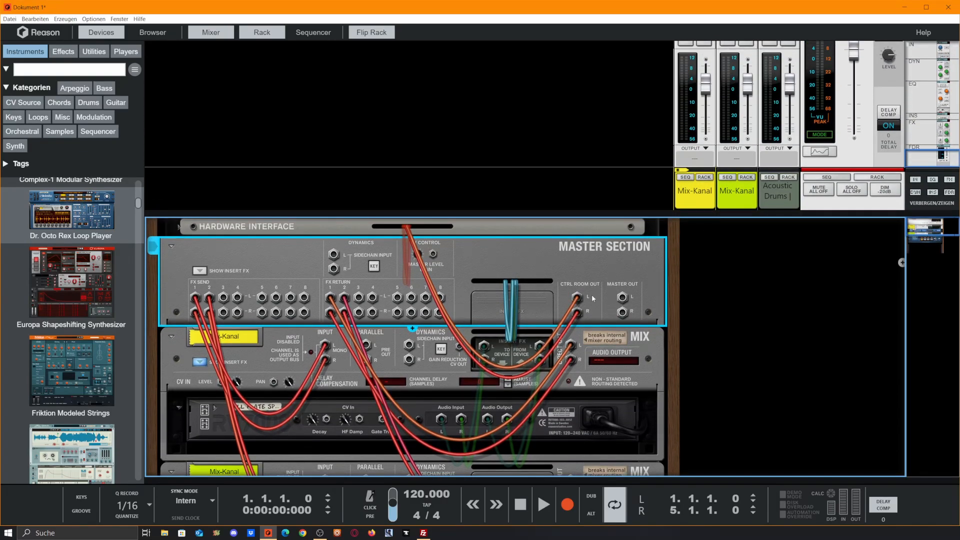
scroll(821, 109, "up", 5)
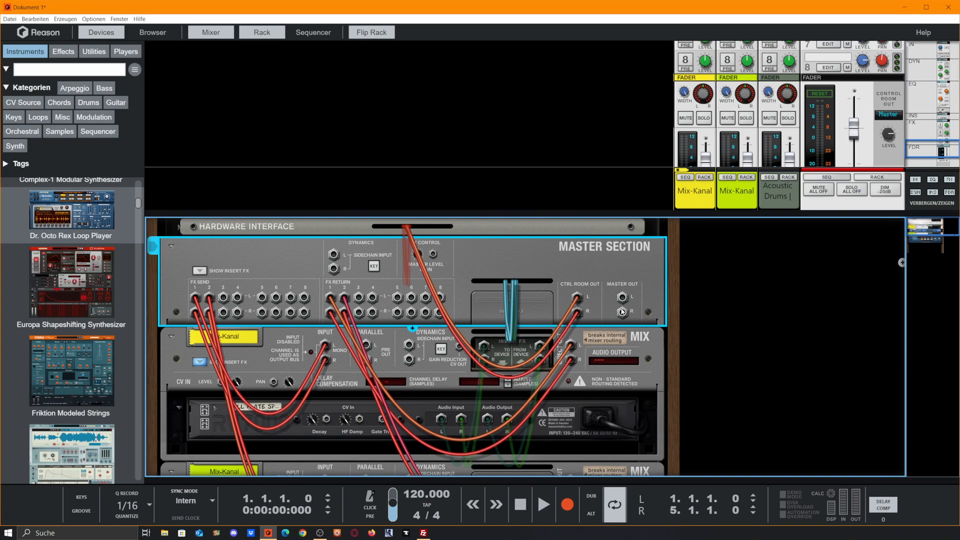
key("F5")
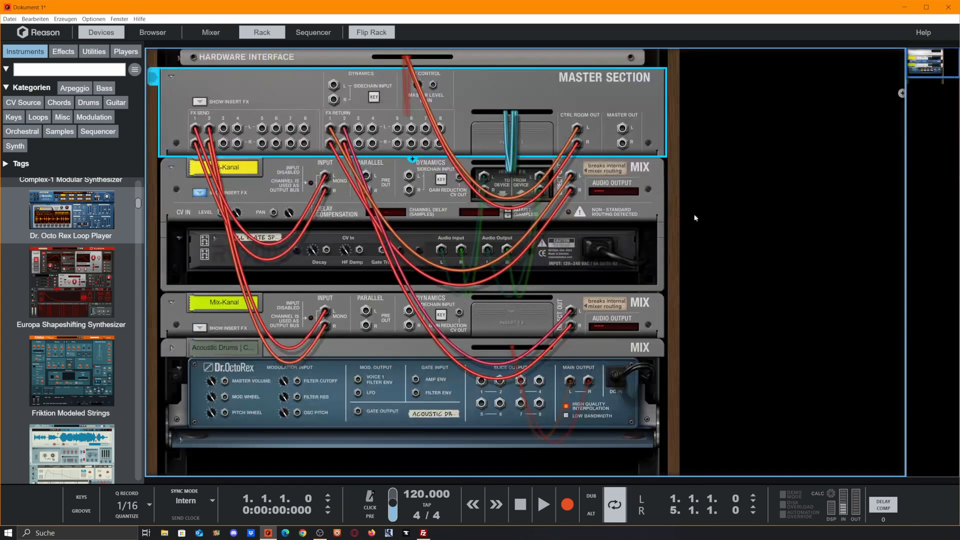
left_click(608, 135)
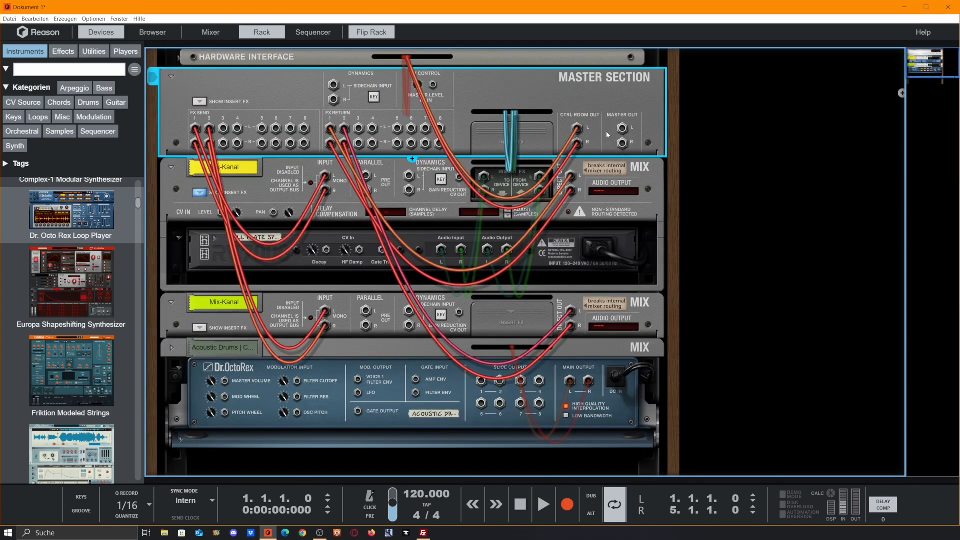
- Add a Mix Channel in a second rack column and cable Master Out to its input and its Direct Out to the Master Section's sidechain input
left_click(63, 52)
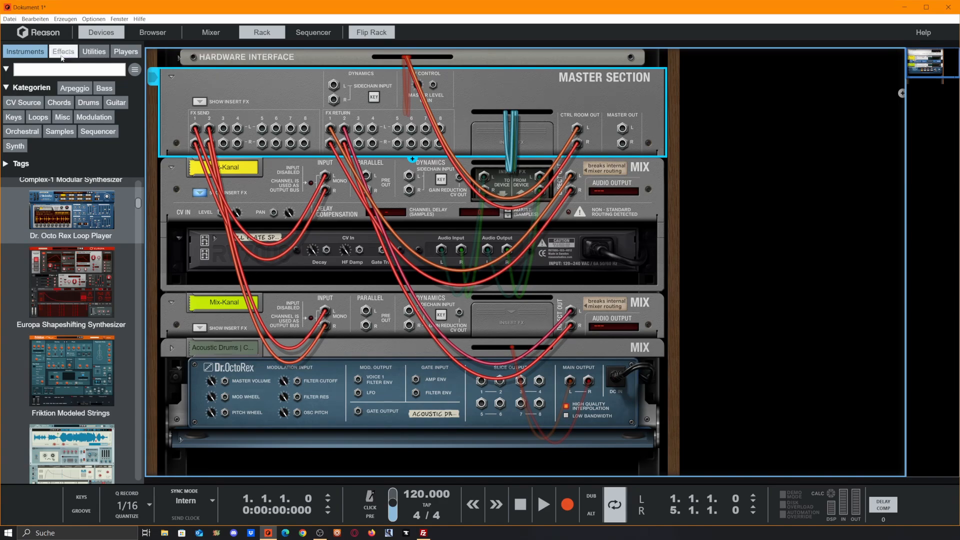
left_click(94, 52)
scroll(80, 217, "up", 10)
left_click_drag(50, 356, 725, 95)
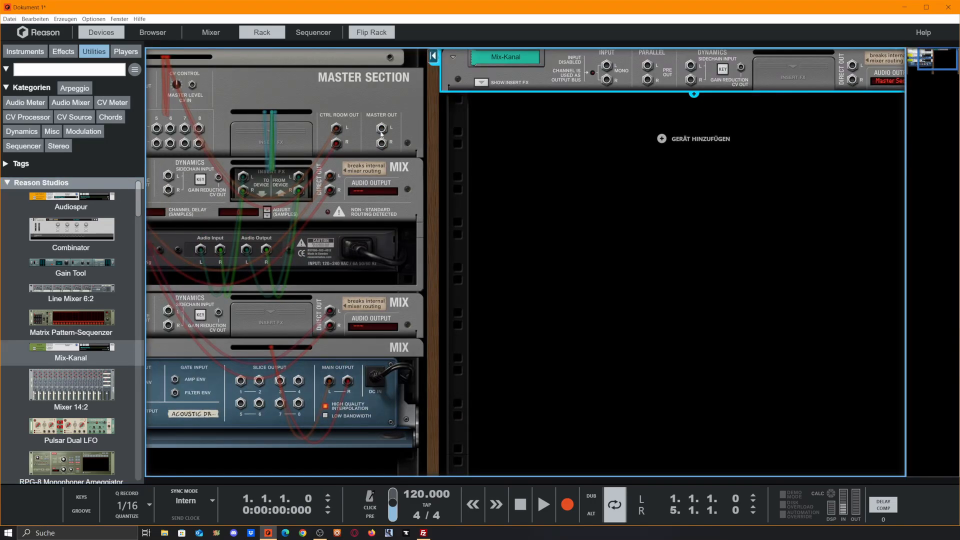
left_click_drag(382, 129, 607, 65)
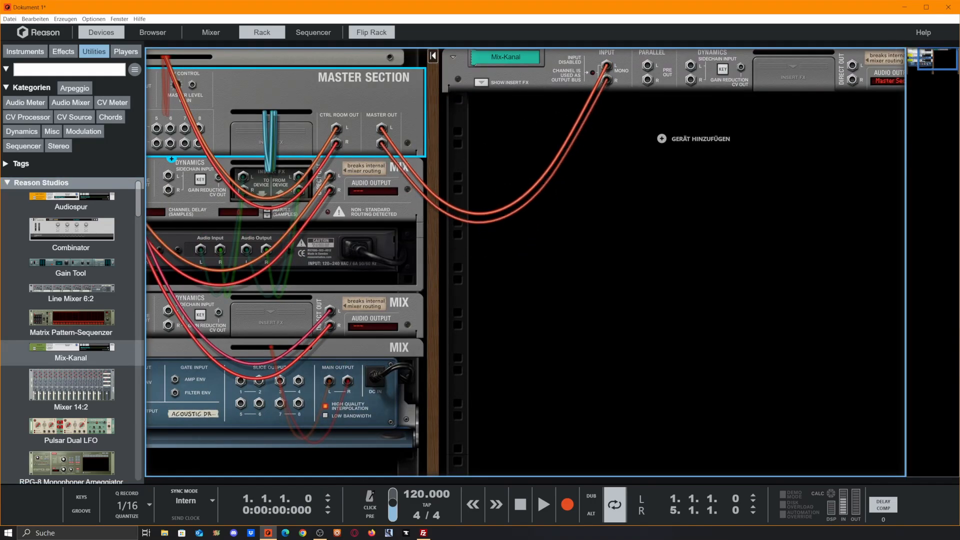
left_click_drag(853, 65, 227, 85)
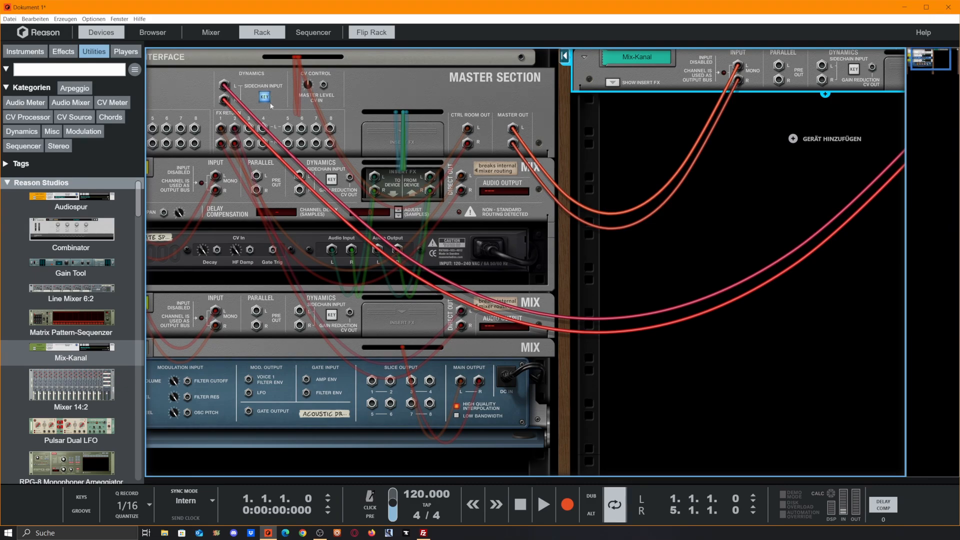
- Delete the two send Mix Channels and the Acoustic Drums channel, and move the remaining Mix Channel directly below the Master Section
left_click(500, 173)
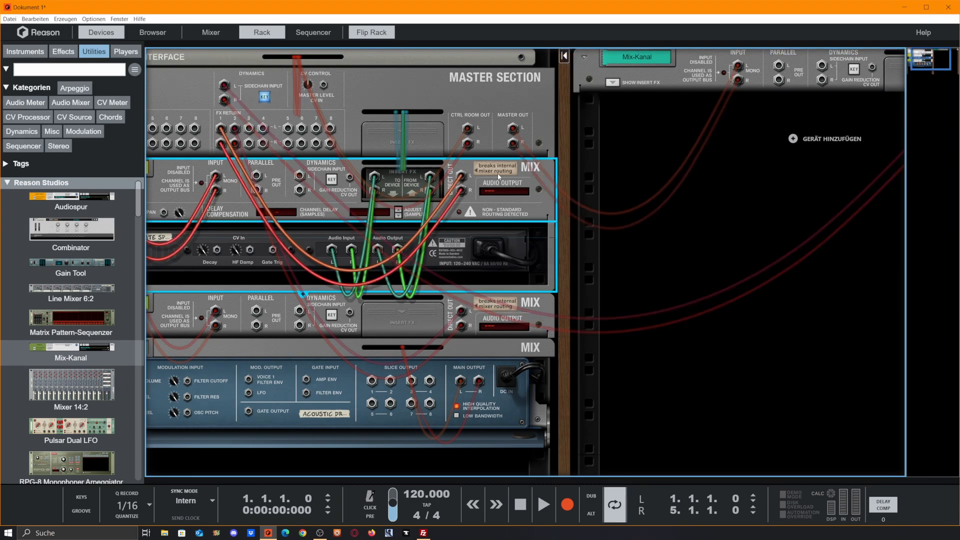
key("Delete")
key("Return")
left_click(485, 180)
key("Delete")
key("Return")
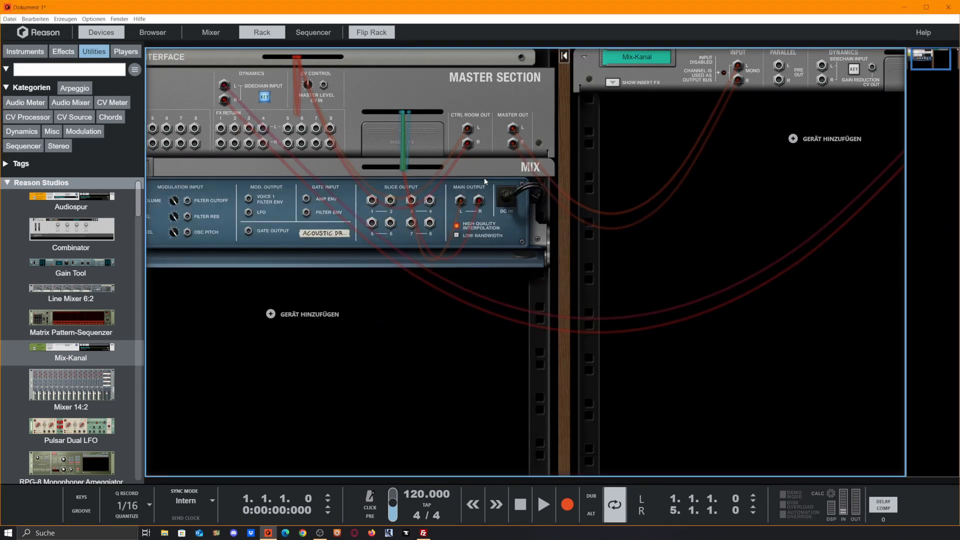
left_click(487, 170)
key("Delete")
key("Return")
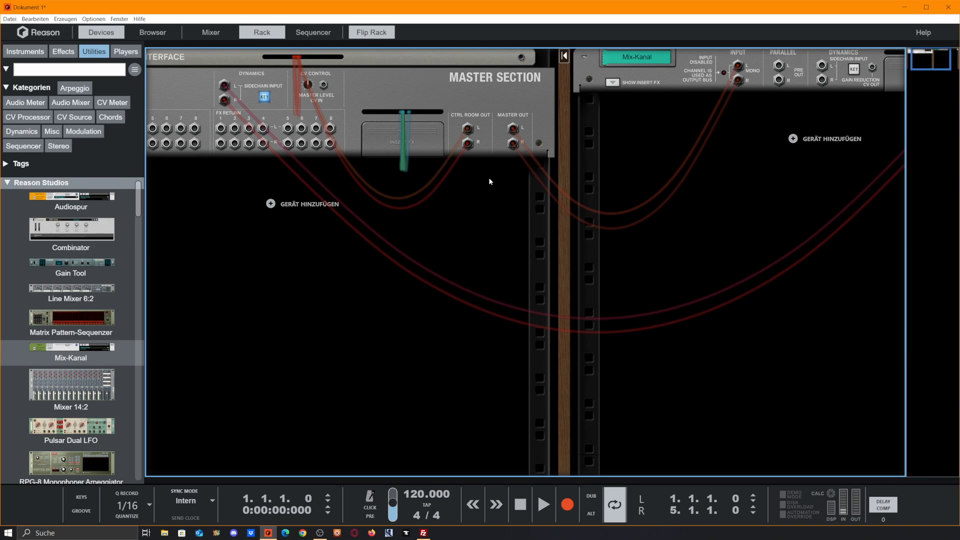
left_click_drag(684, 79, 276, 196)
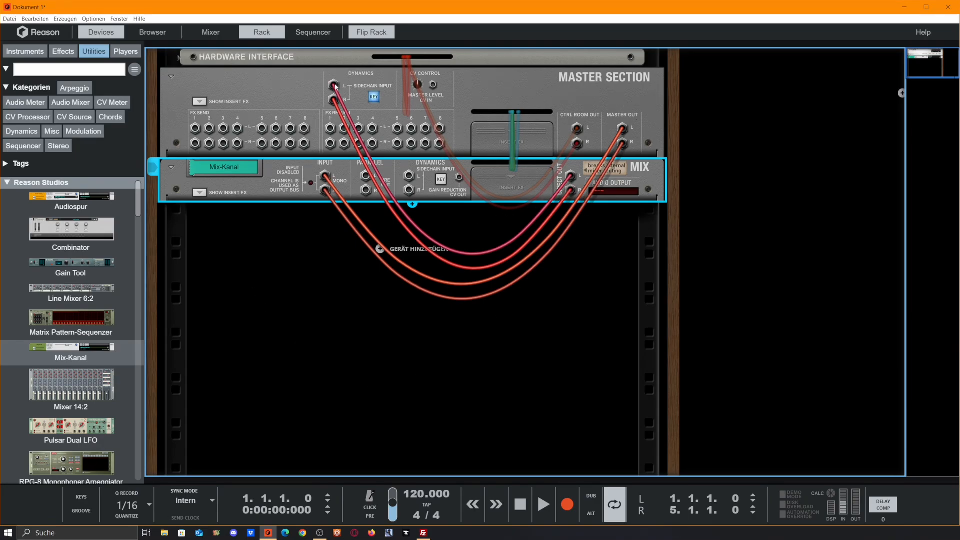
- Clear the Reverb filter from the effects list and add a Channel EQ as an insert effect of the Mix Channel
key("Tab")
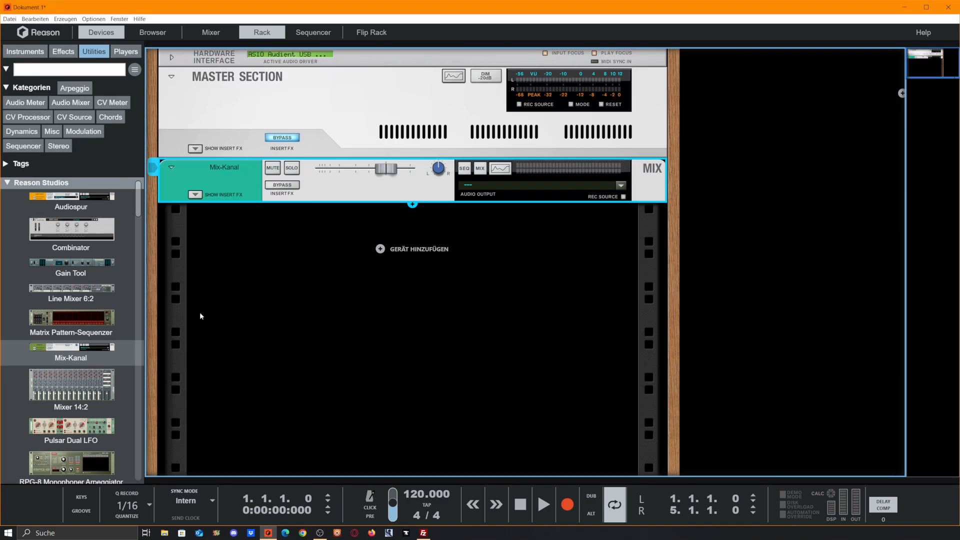
scroll(49, 361, "down", 10)
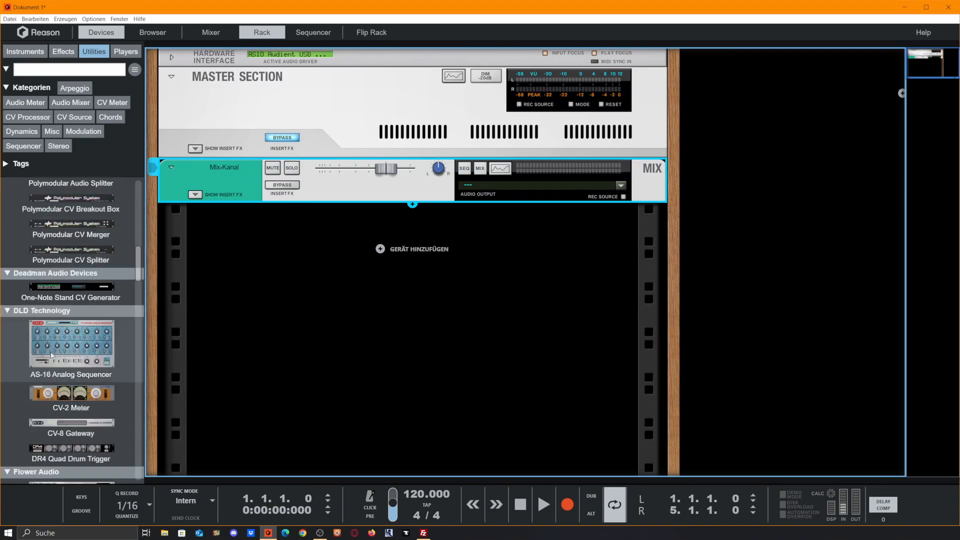
left_click(63, 51)
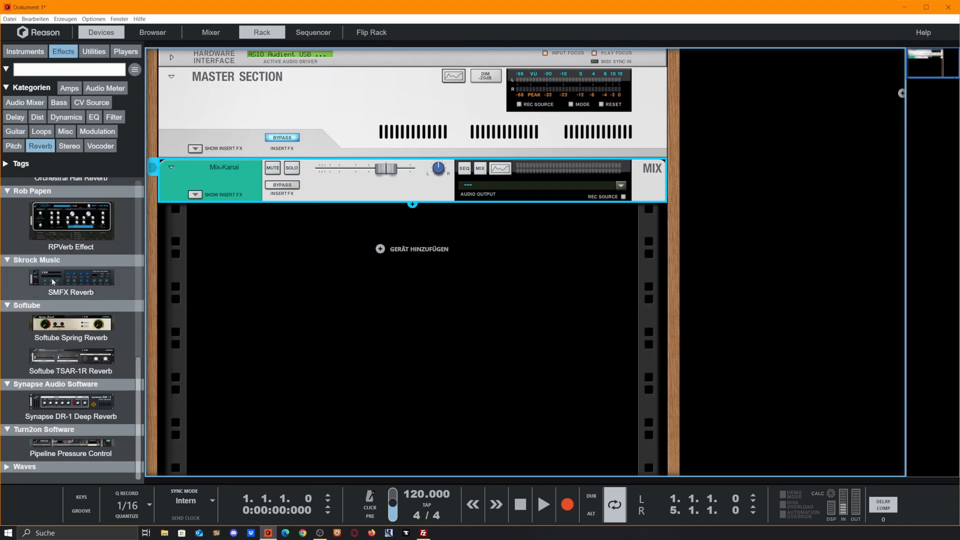
left_click(40, 145)
scroll(70, 286, "up", 1)
left_click(40, 146)
scroll(57, 202, "down", 4)
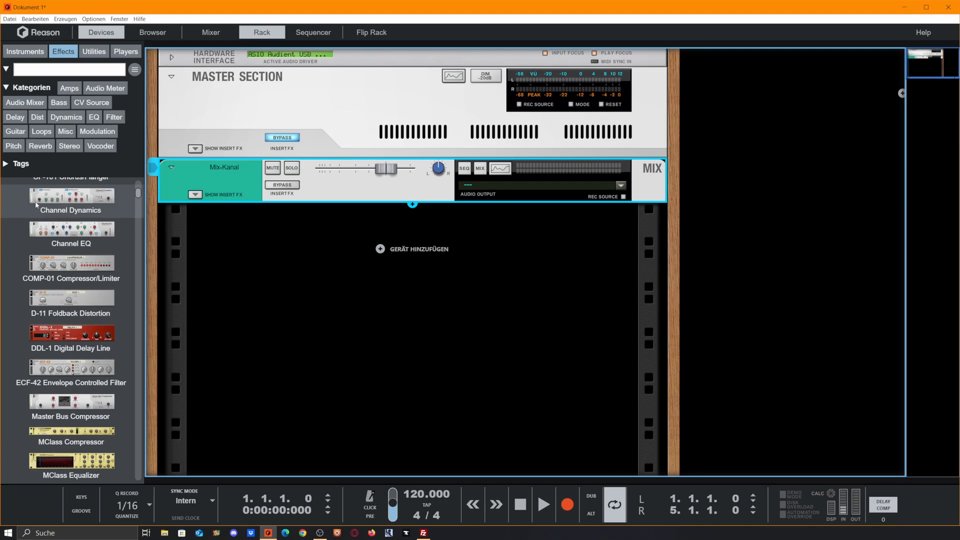
left_click_drag(72, 229, 290, 223)
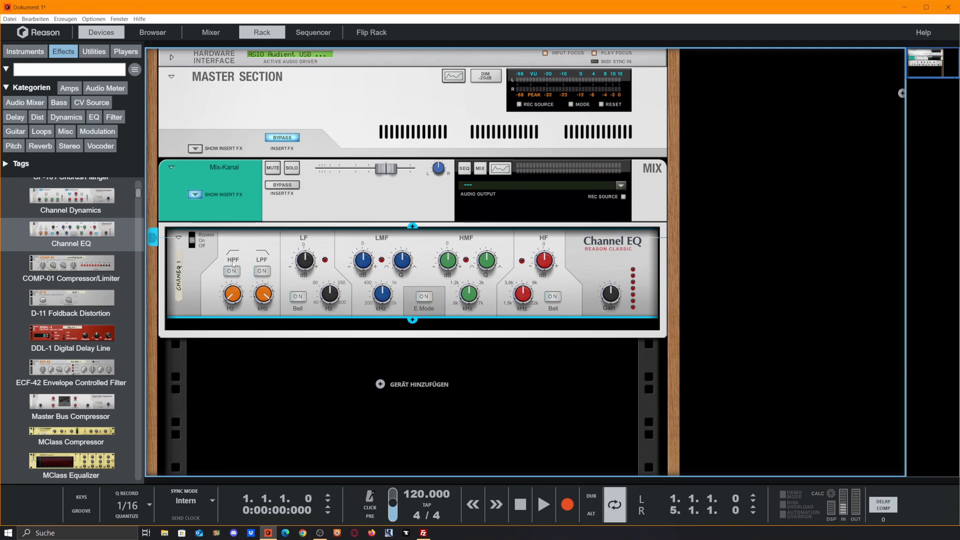
- Look at the Mix Channel's Spectrum EQ window and close it, and switch on the Channel EQ's high-pass filter
left_click(502, 169)
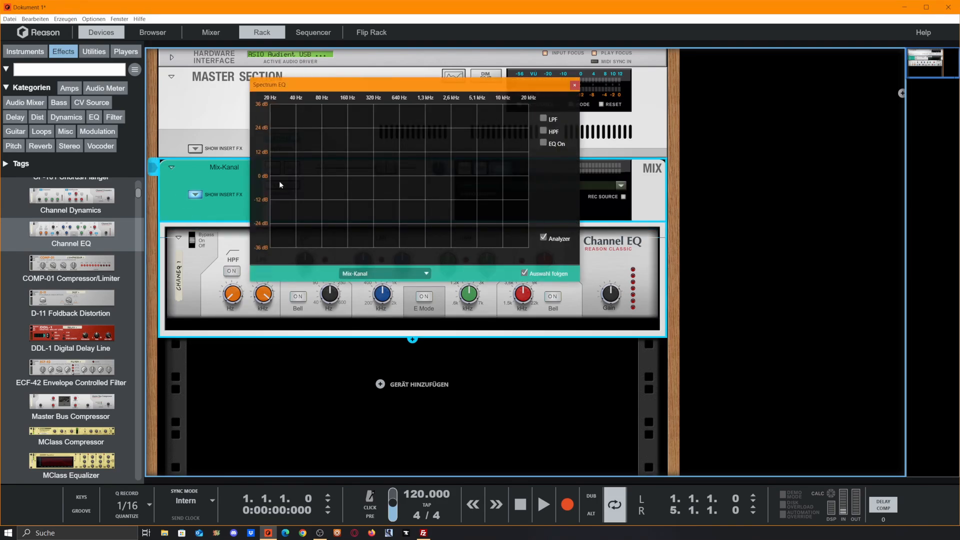
left_click(575, 85)
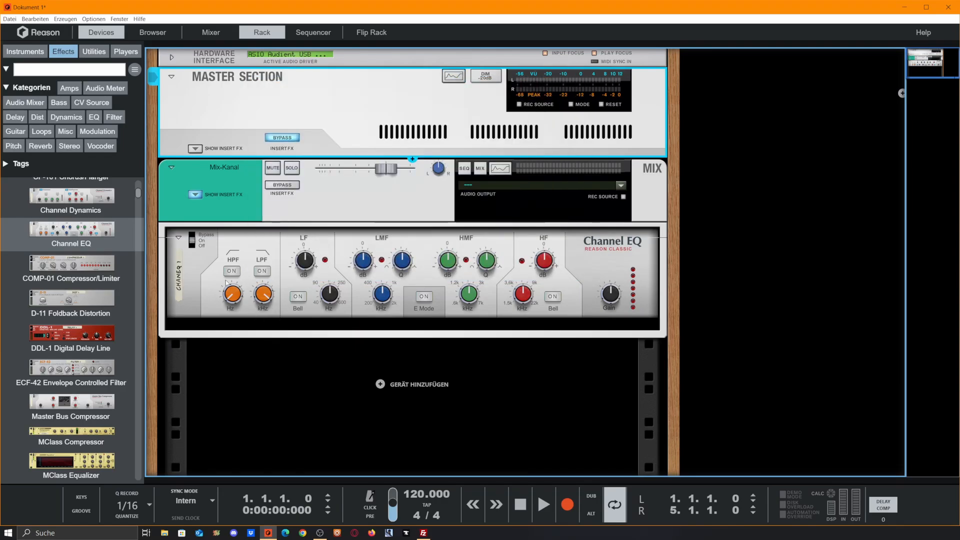
key("Tab")
key("Tab")
left_click(232, 271)
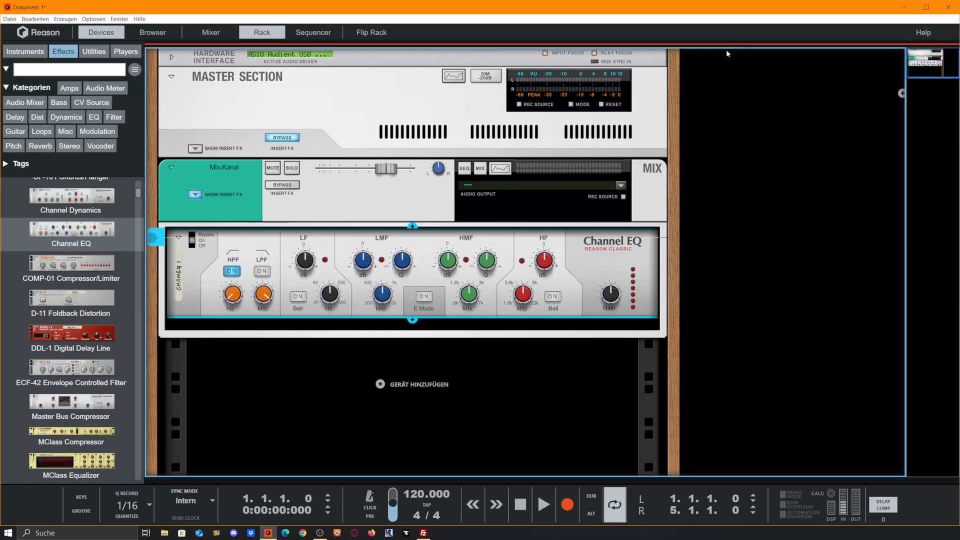
- Show the mixer with the Master Compressor above the rack, and raise the Channel EQ's high-pass filter frequency
key("F5")
scroll(815, 250, "up", 5)
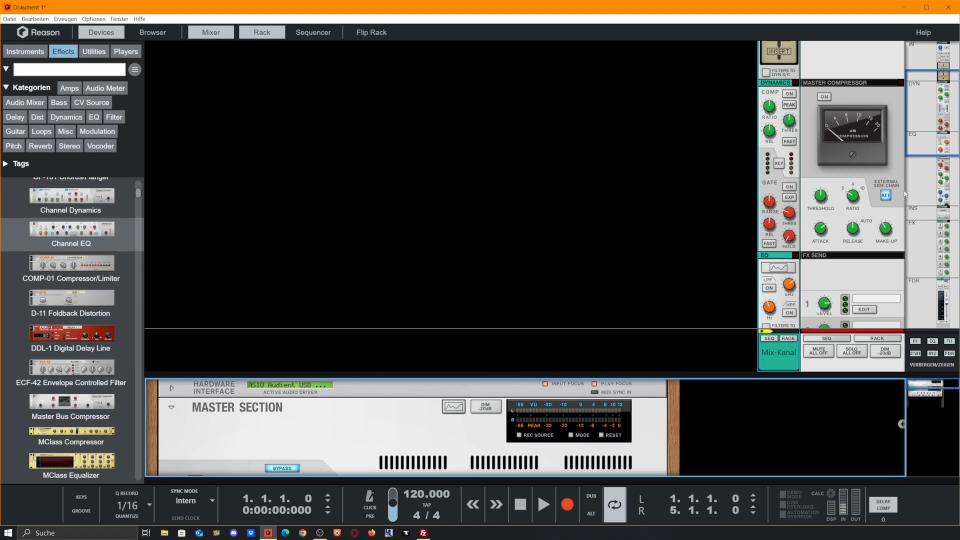
left_click_drag(573, 379, 583, 143)
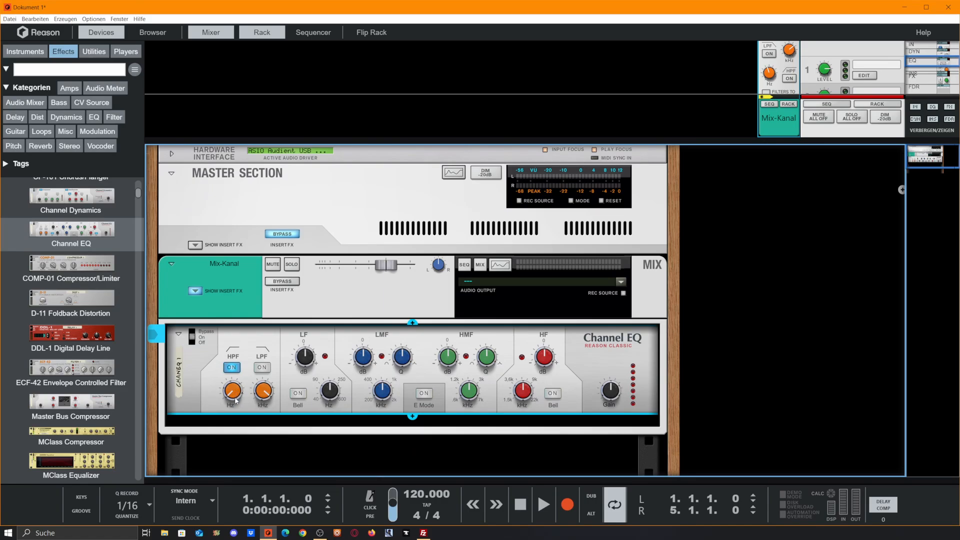
left_click_drag(236, 400, 246, 341)
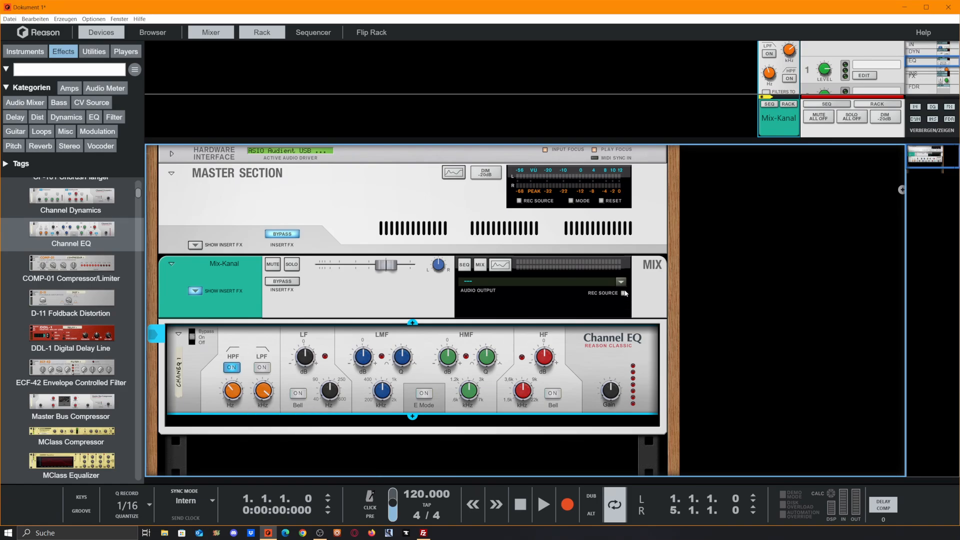
- Inspect the Master Section's rear sidechain connection, and examine the mixer's master fader and Master Compressor threshold
key("Tab")
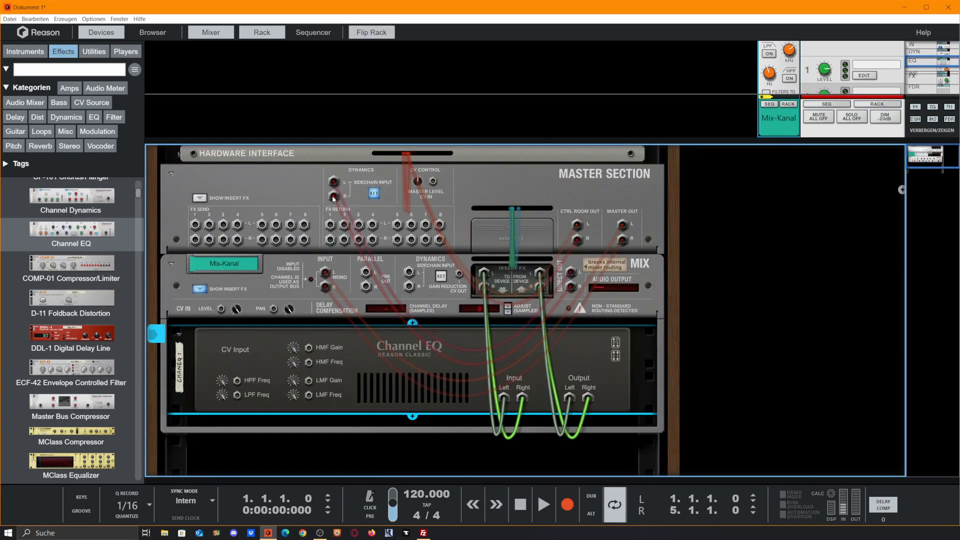
mouse_move(332, 196)
left_click_drag(731, 138, 734, 261)
key("Tab")
scroll(859, 163, "down", 5)
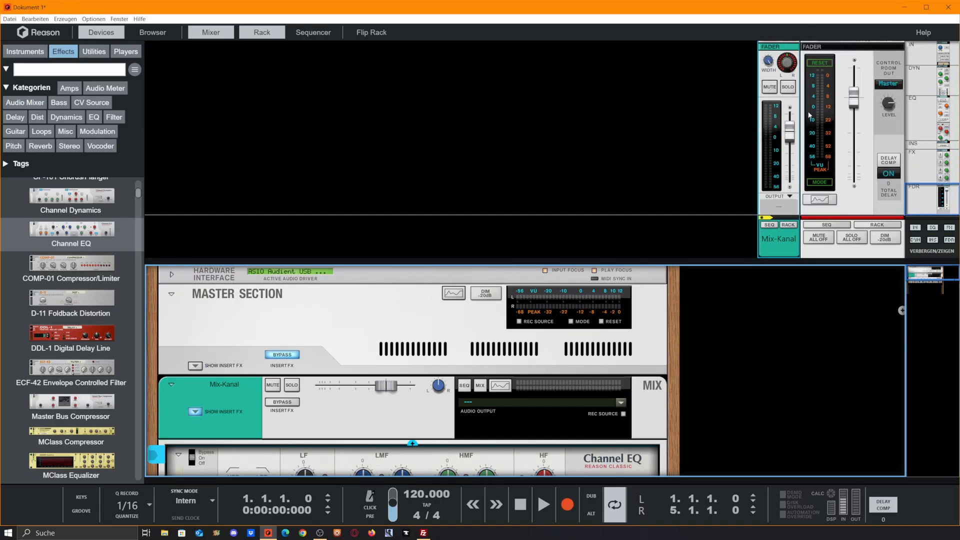
scroll(809, 115, "up", 5)
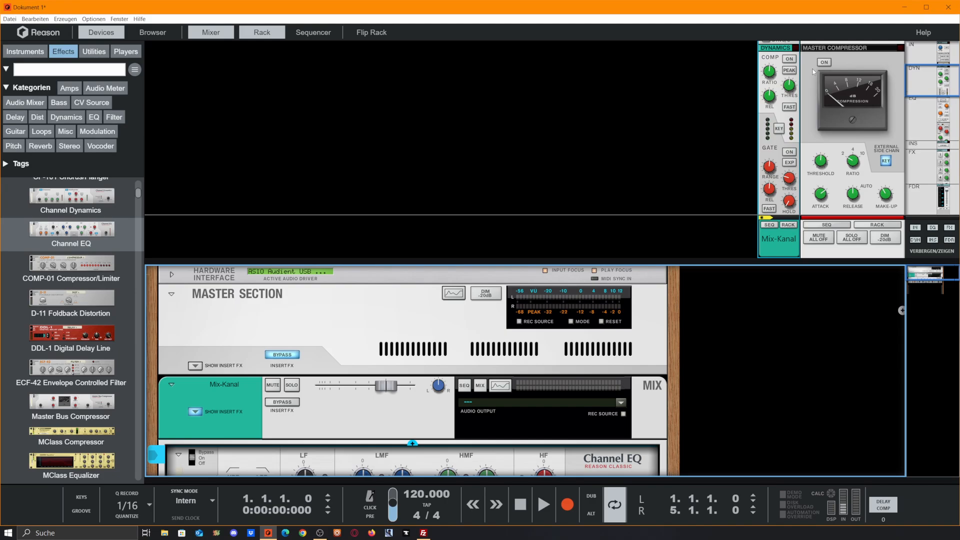
left_click_drag(821, 161, 822, 152)
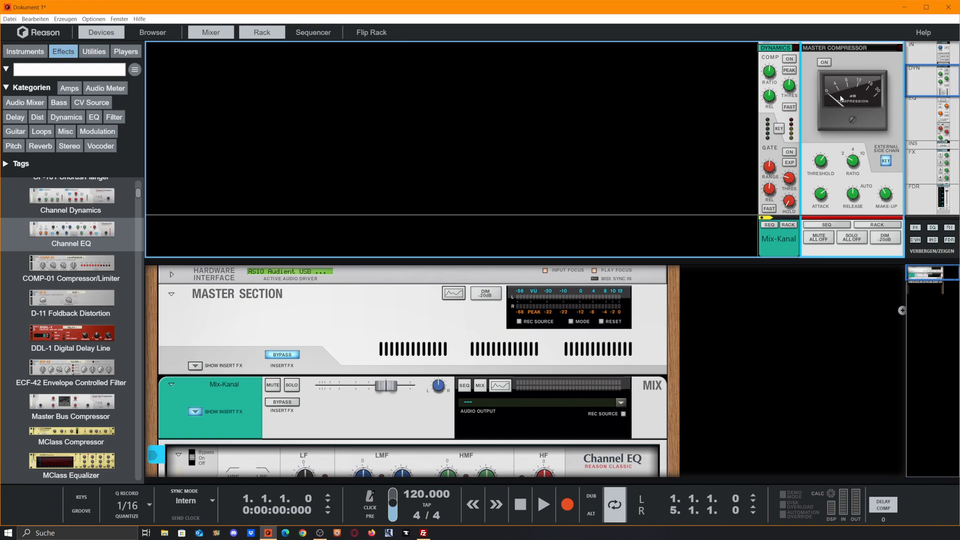
- Adjust the high-pass filter frequency on the Mix Channel's Channel EQ again
scroll(546, 415, "down", 3)
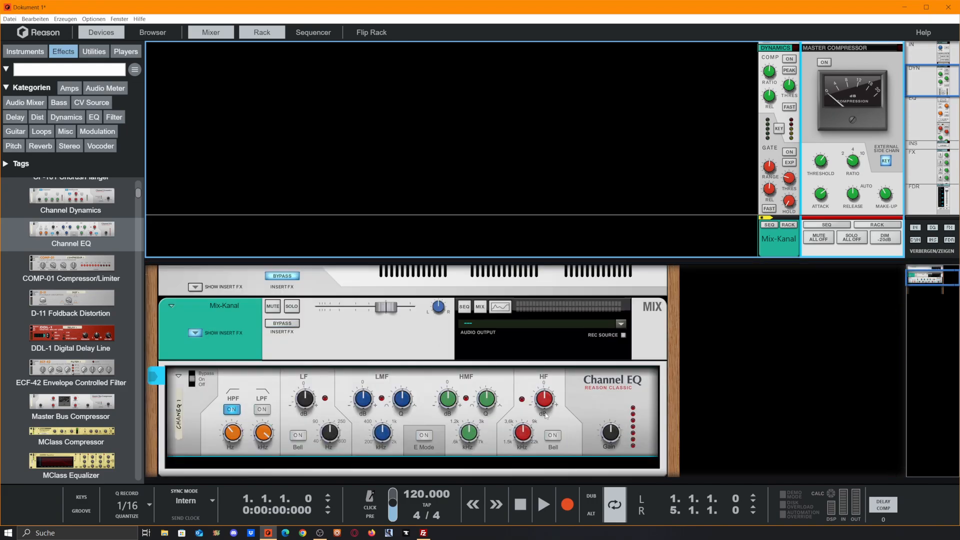
left_click(625, 393)
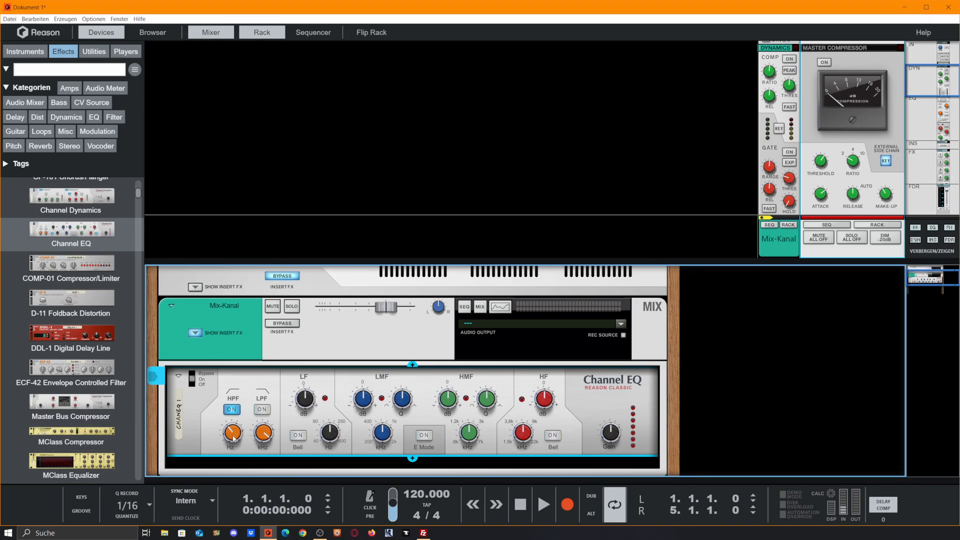
left_click_drag(231, 442, 243, 397)
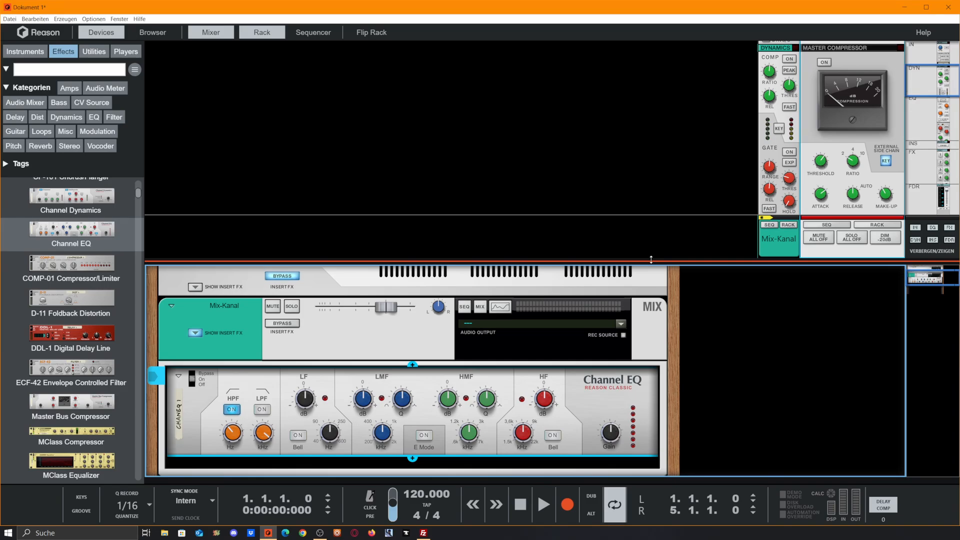
- Hide the mixer and review the rear cabling from Master Out through the Mix Channel to the sidechain input, ending on the rack's front
left_click_drag(650, 260, 674, 3)
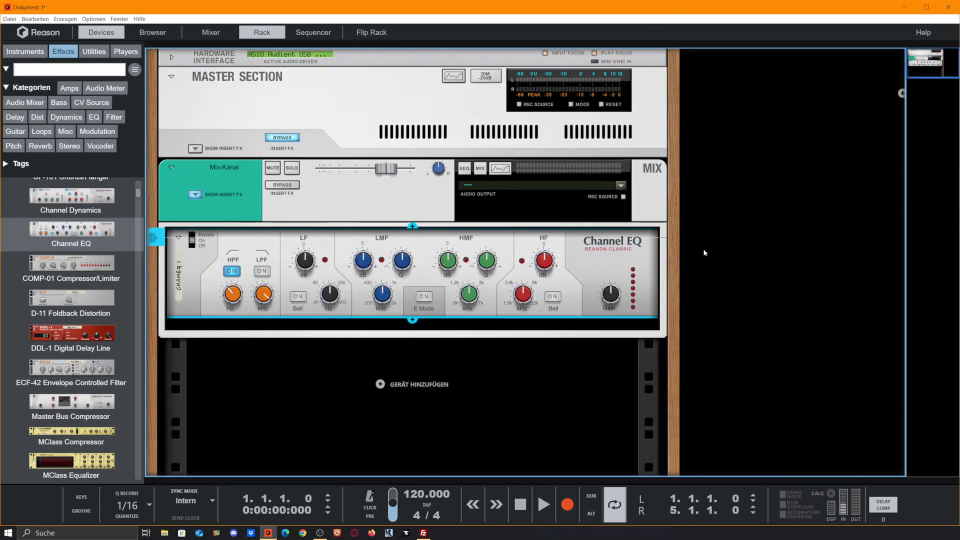
key("Tab")
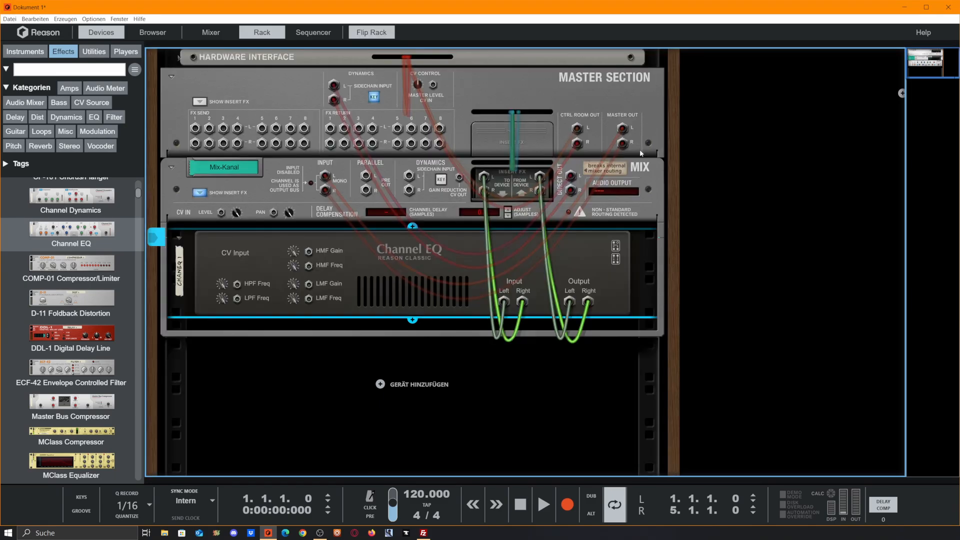
key("Tab")
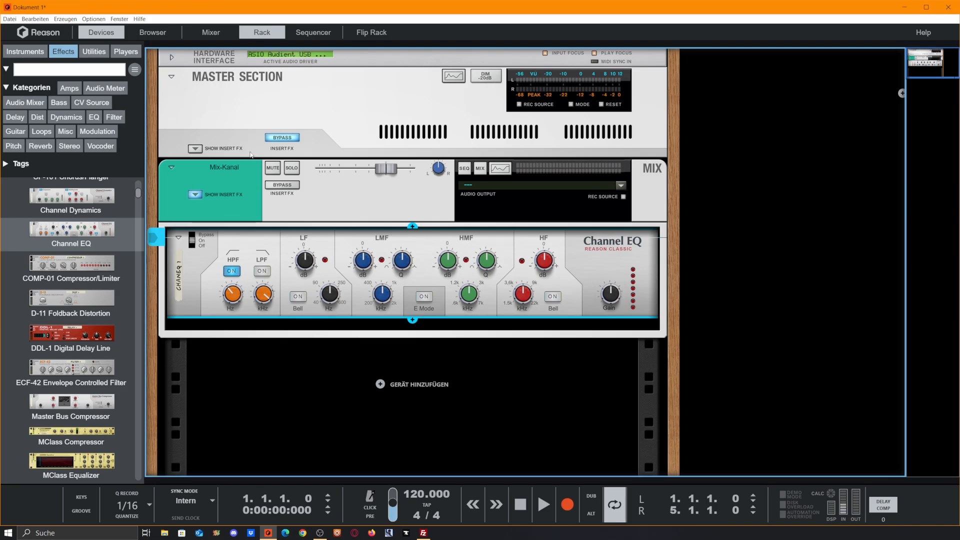
key("Tab")
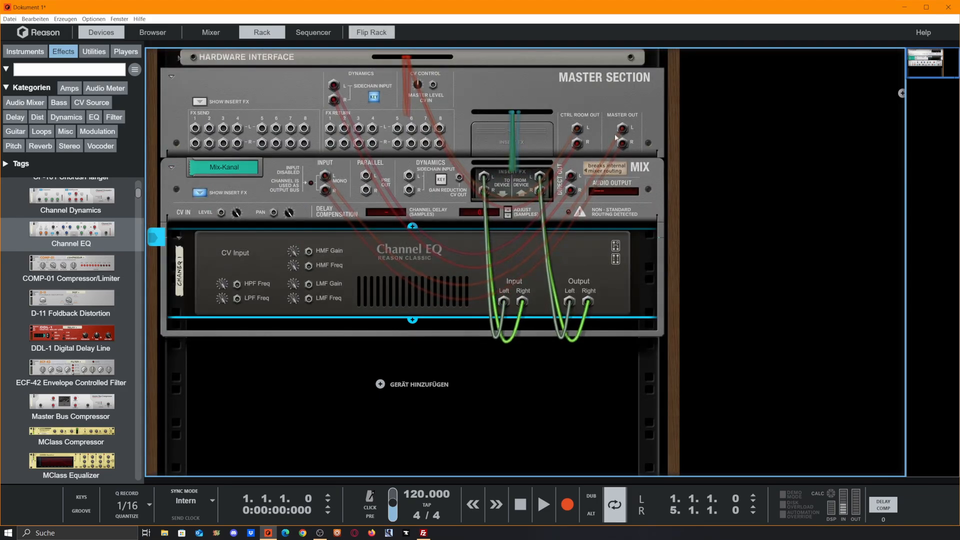
mouse_move(334, 90)
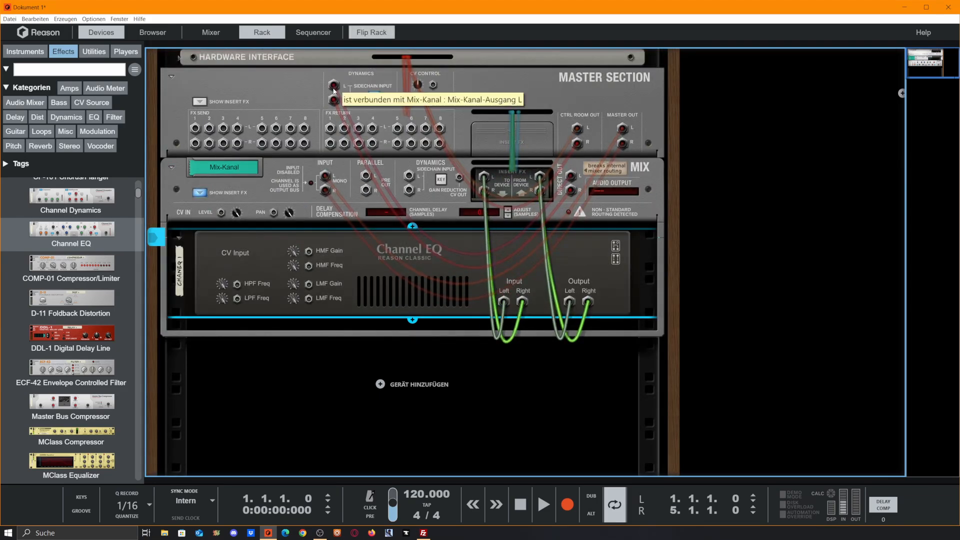
key("Tab")
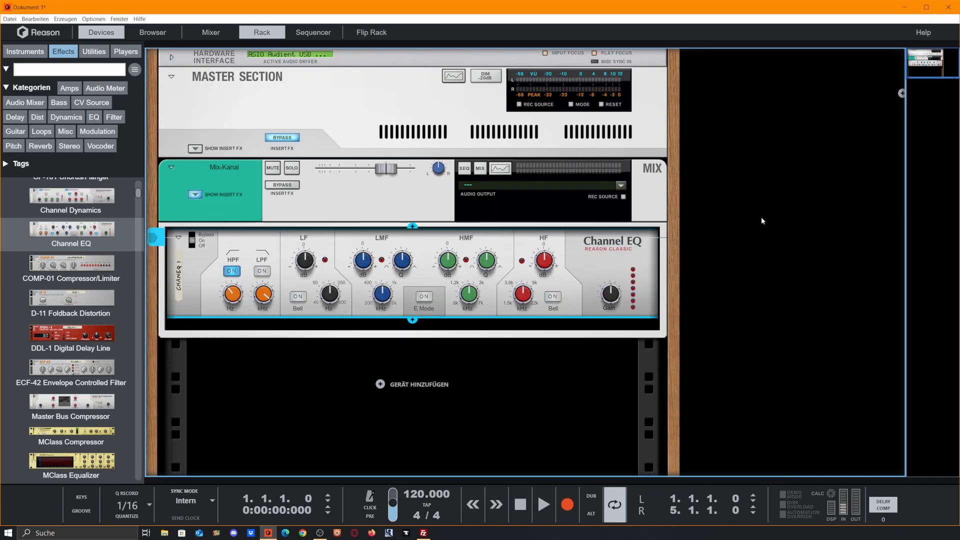